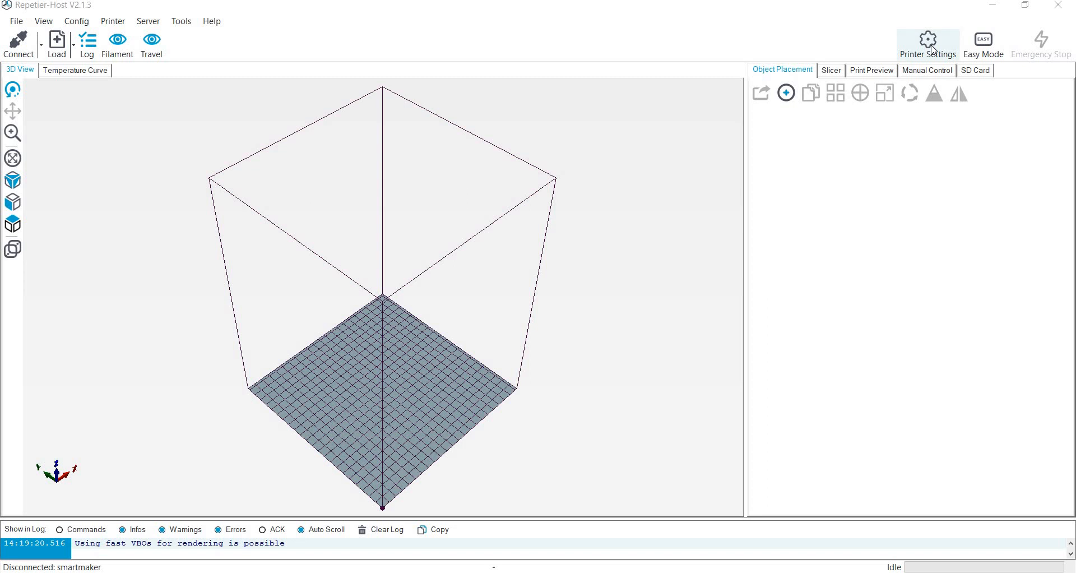
Open the printer settings and check the list of saved printer profiles.
left_click(932, 49)
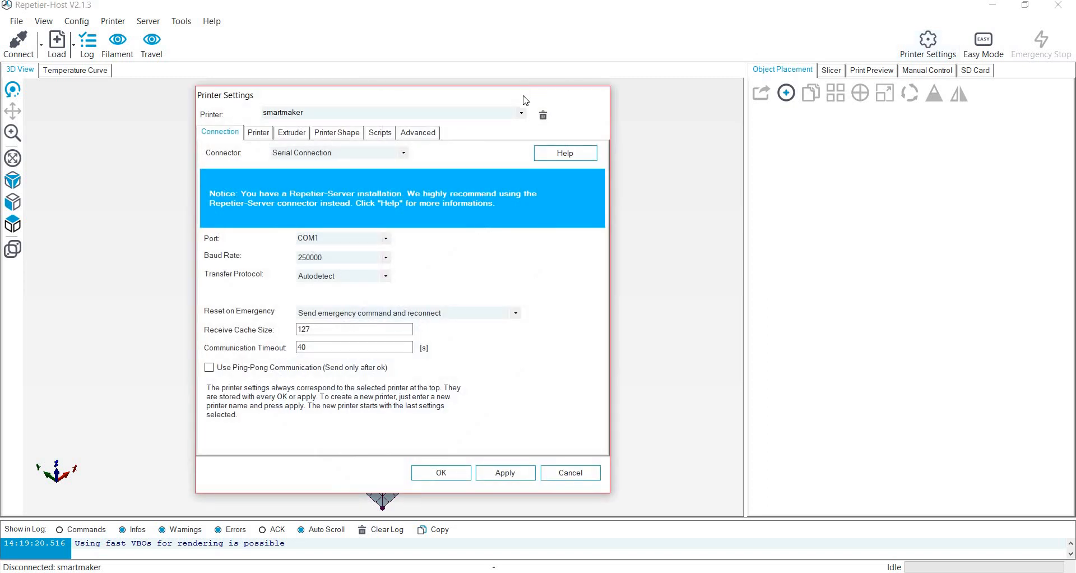
left_click(522, 114)
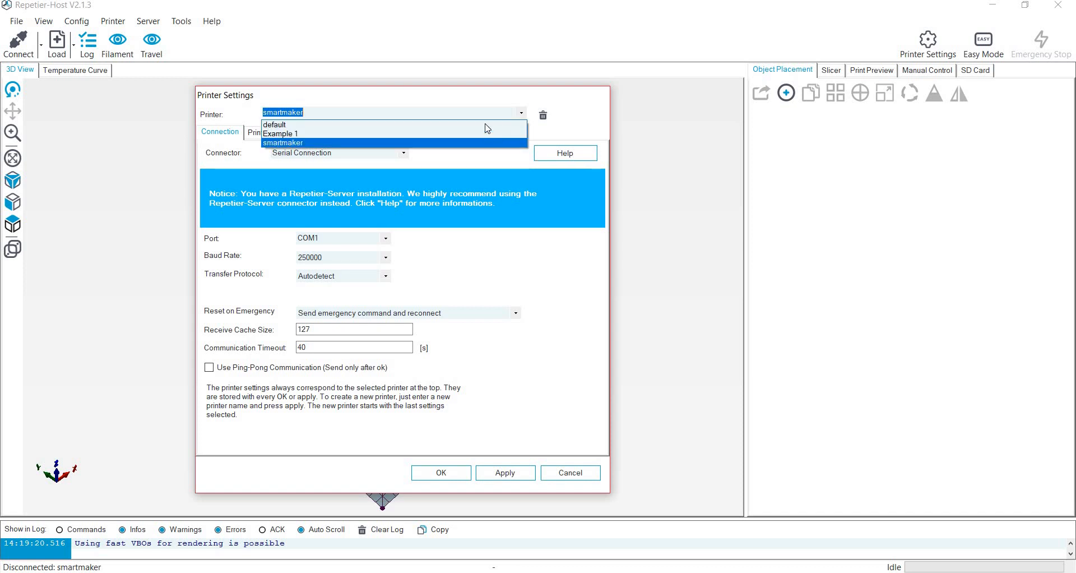
left_click(447, 114)
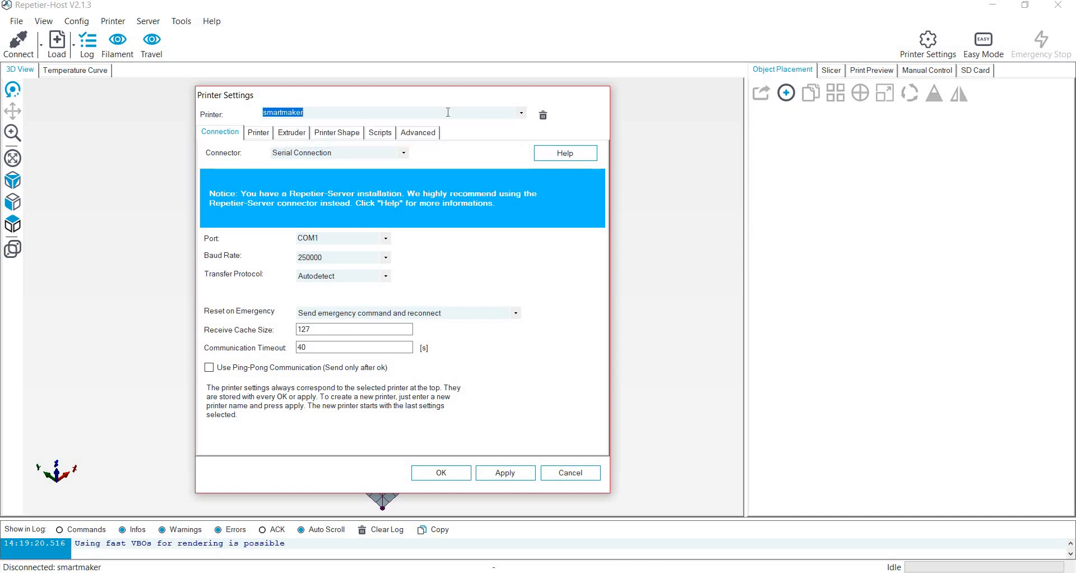
type("sdjfsdf")
key("BackSpace")
key("BackSpace")
key("BackSpace")
key("BackSpace")
key("BackSpace")
key("BackSpace")
key("BackSpace")
left_click(525, 114)
left_click(483, 144)
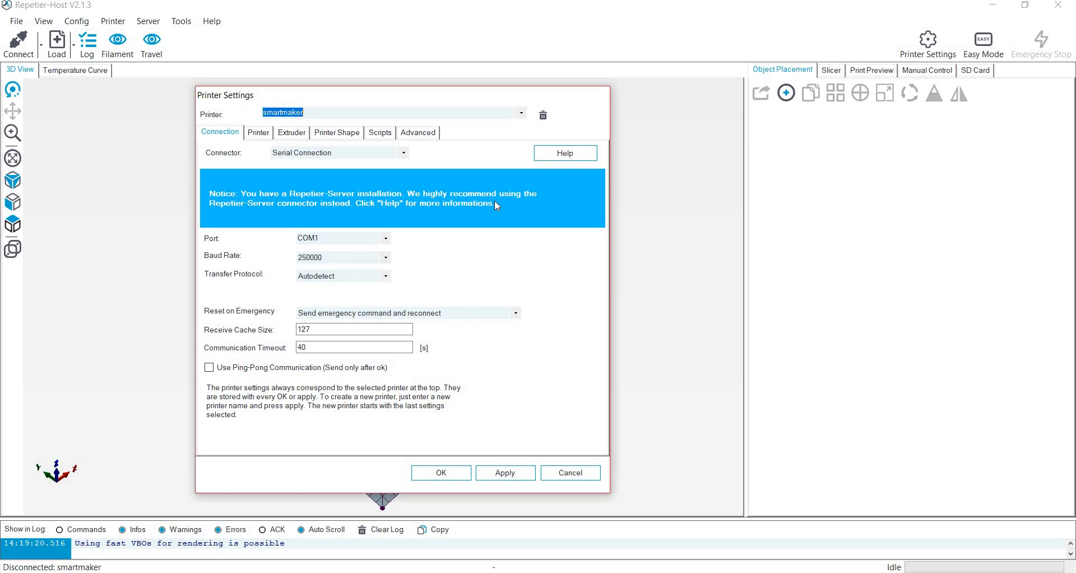
Check the available connector types and set the smartmaker printer's serial connection port to Auto.
left_click(403, 154)
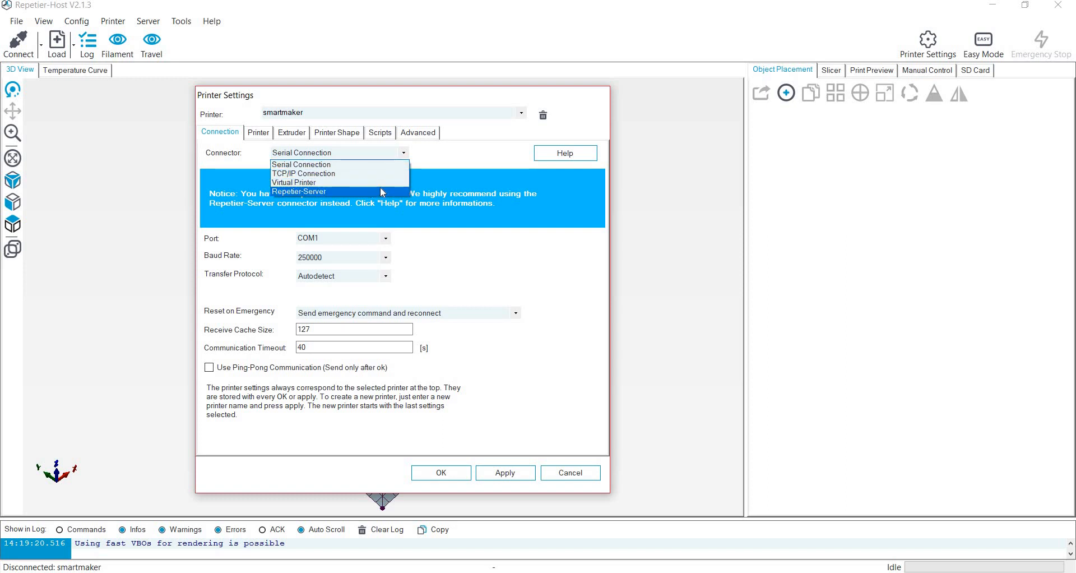
left_click(447, 183)
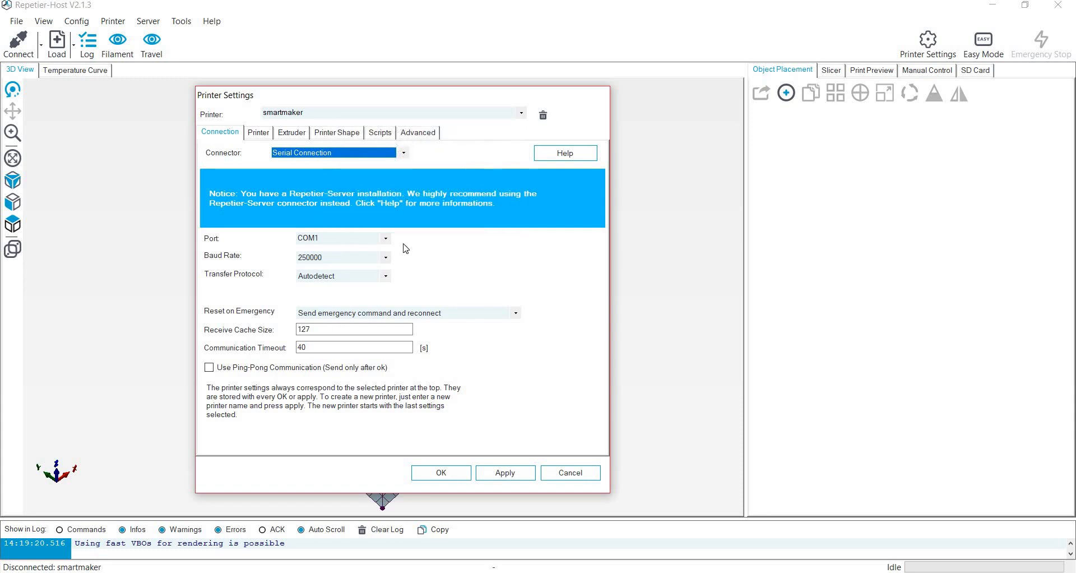
left_click(386, 239)
left_click(363, 250)
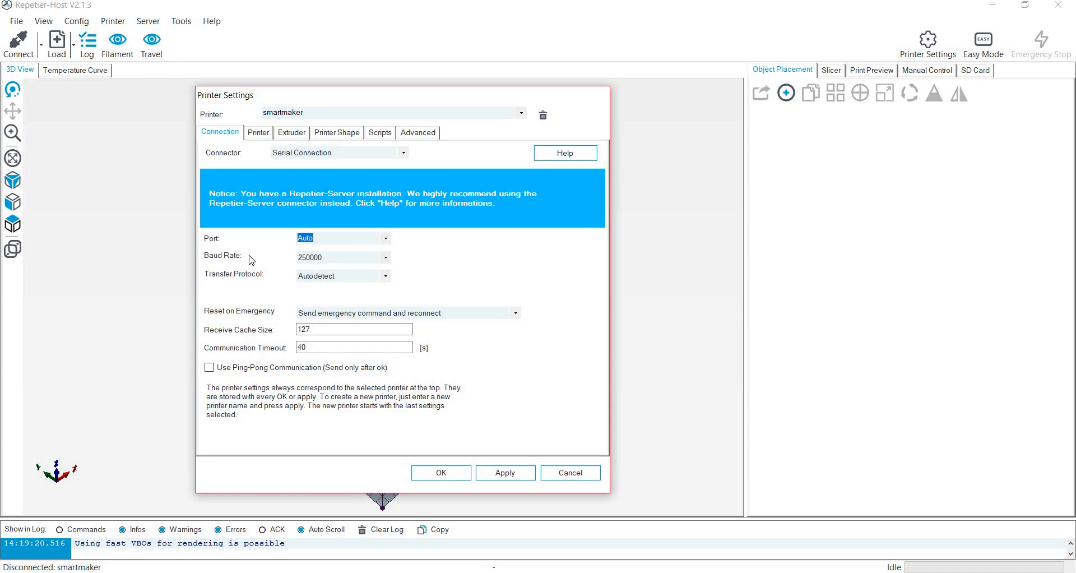
Check the baud rate and transfer protocol choices, and select Send emergency command and reconnect as the emergency reset.
left_click(385, 258)
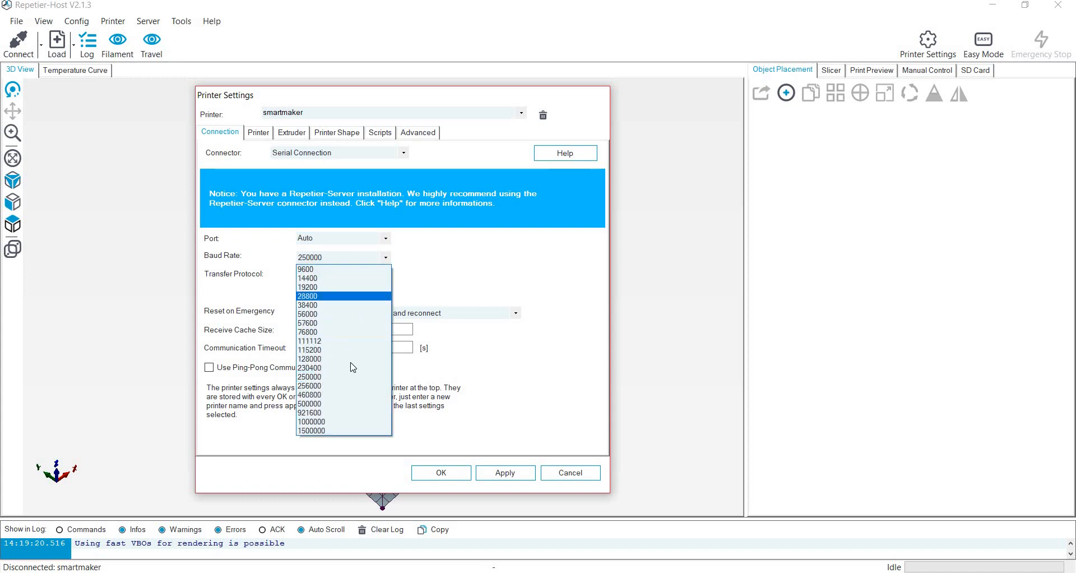
left_click(423, 272)
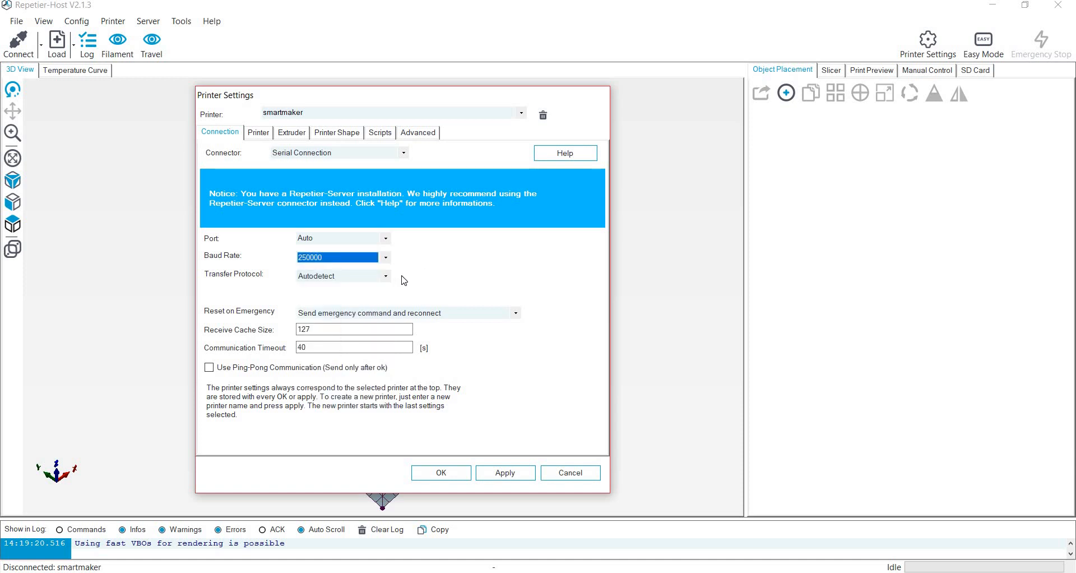
left_click(386, 275)
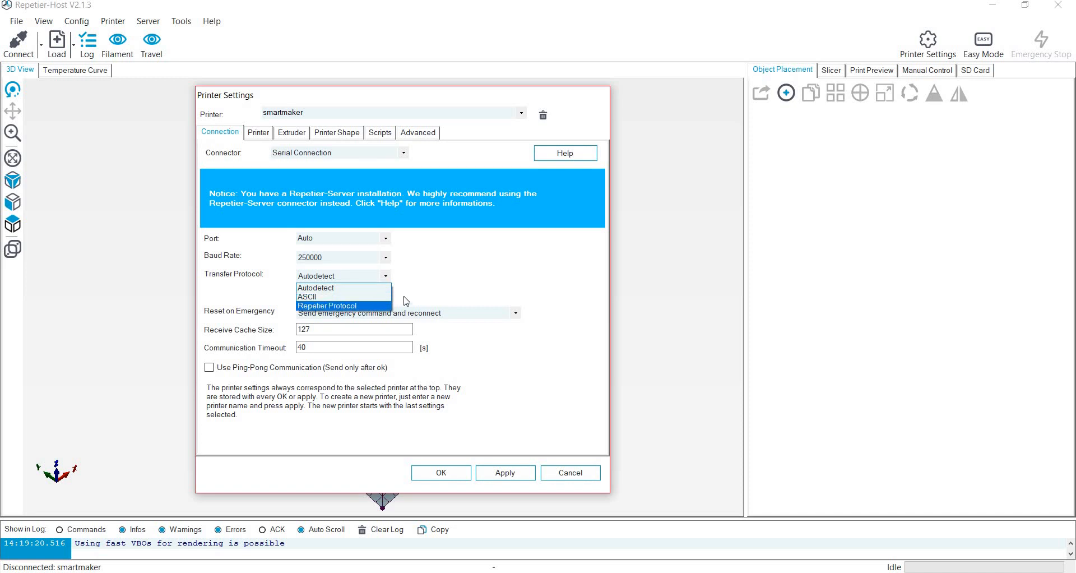
left_click(424, 283)
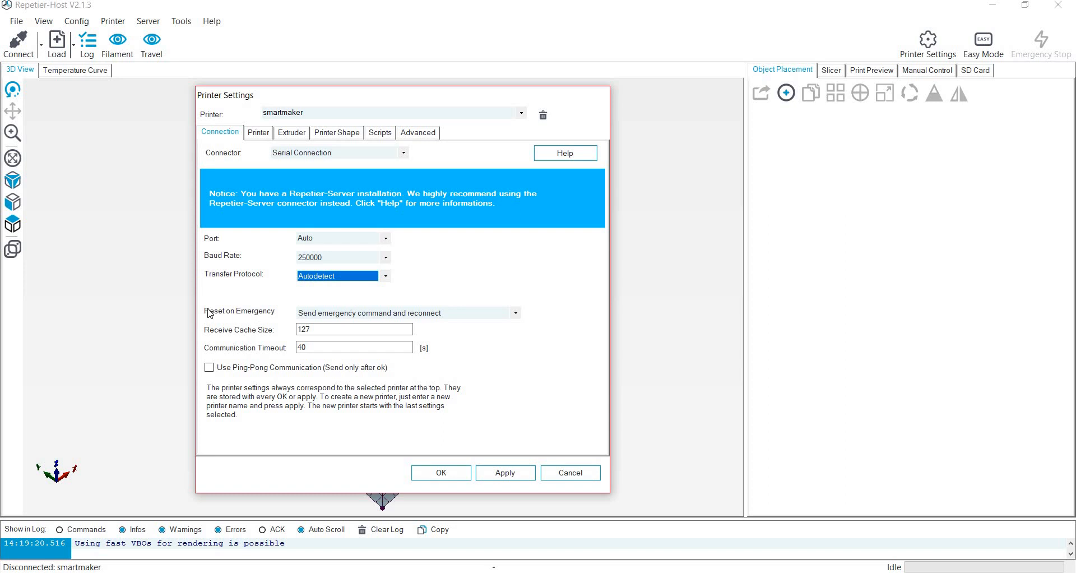
left_click(515, 315)
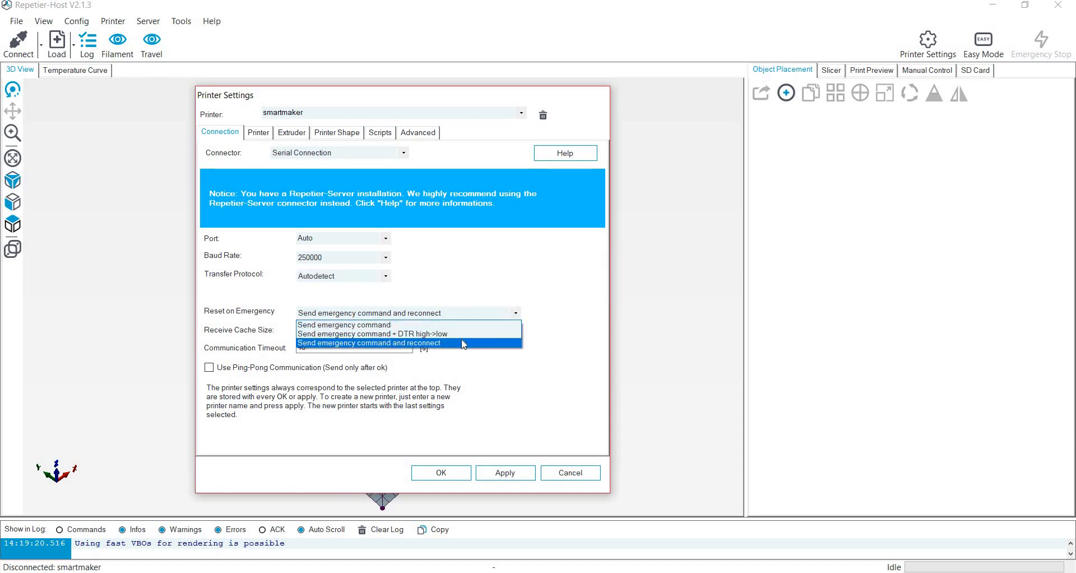
left_click(464, 343)
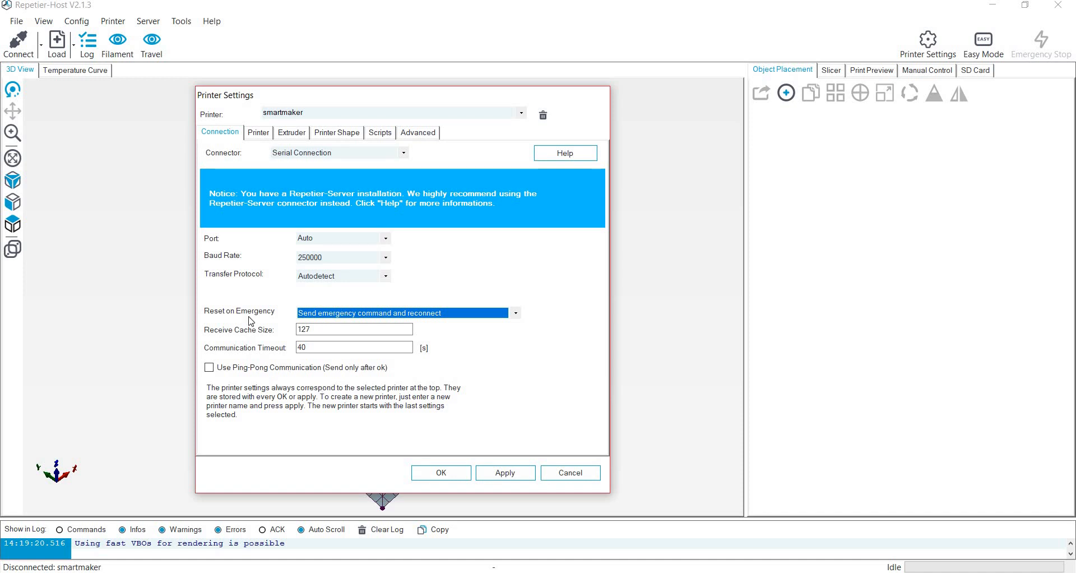
Examine the printer's feed rate and extrusion speed settings alongside the manual control view.
left_click(257, 134)
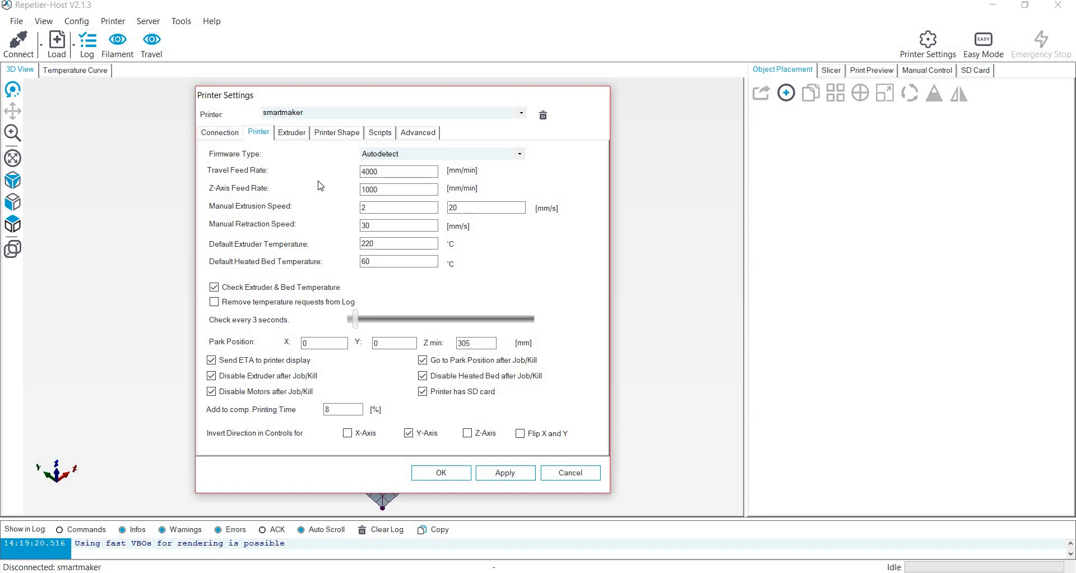
left_click(399, 188)
left_click(380, 207)
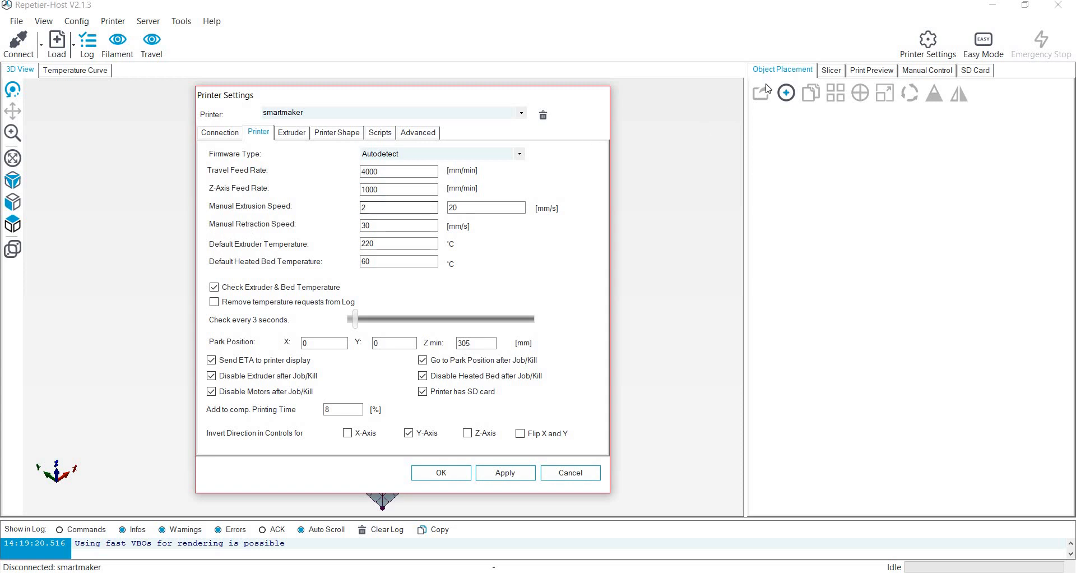
left_click(927, 70)
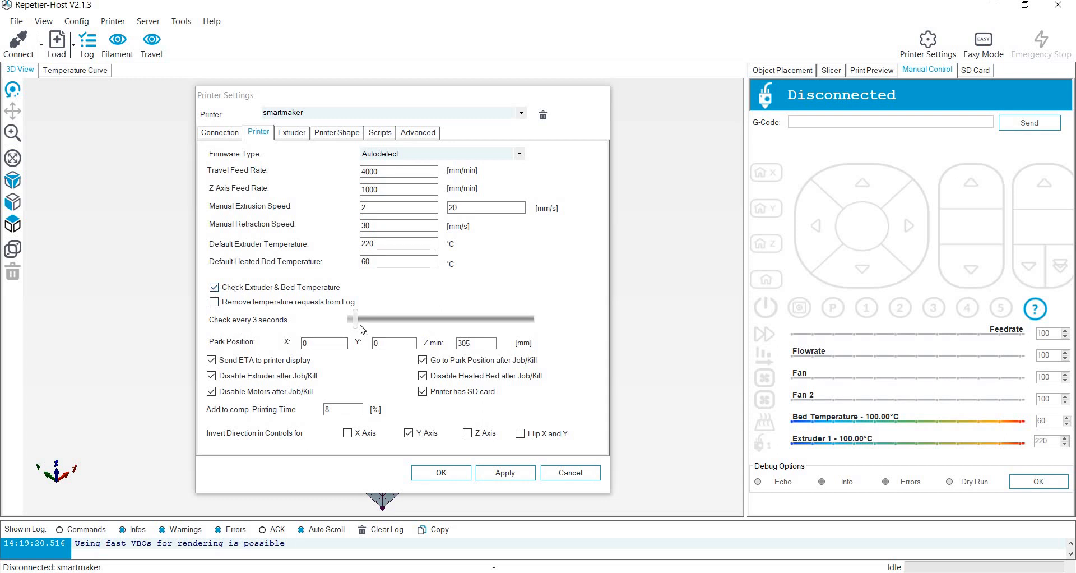
Try longer and shorter extruder and bed temperature check intervals, ending at every 3 seconds.
left_click(420, 327)
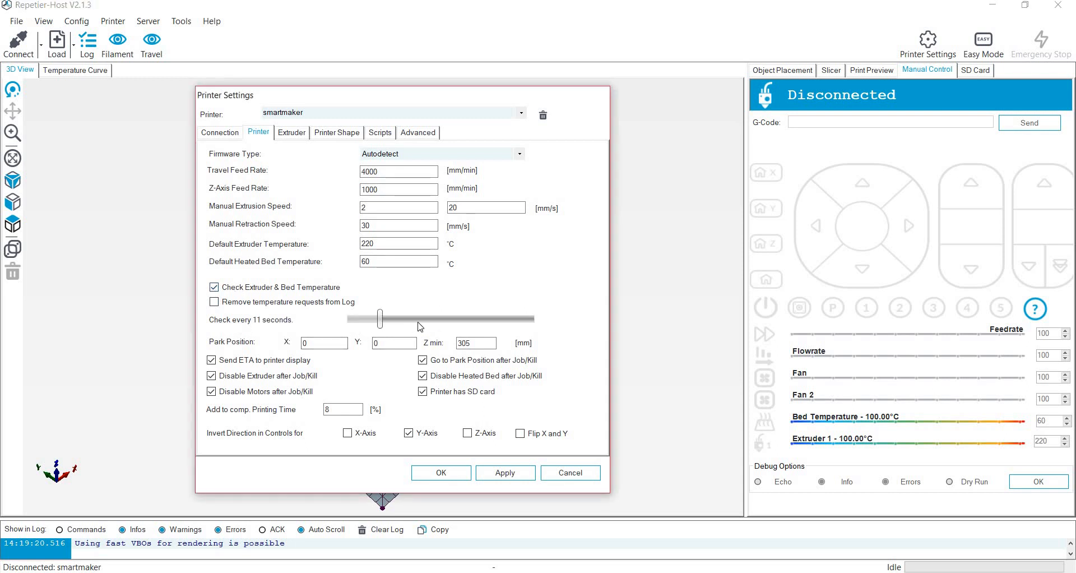
left_click_drag(421, 326, 354, 319)
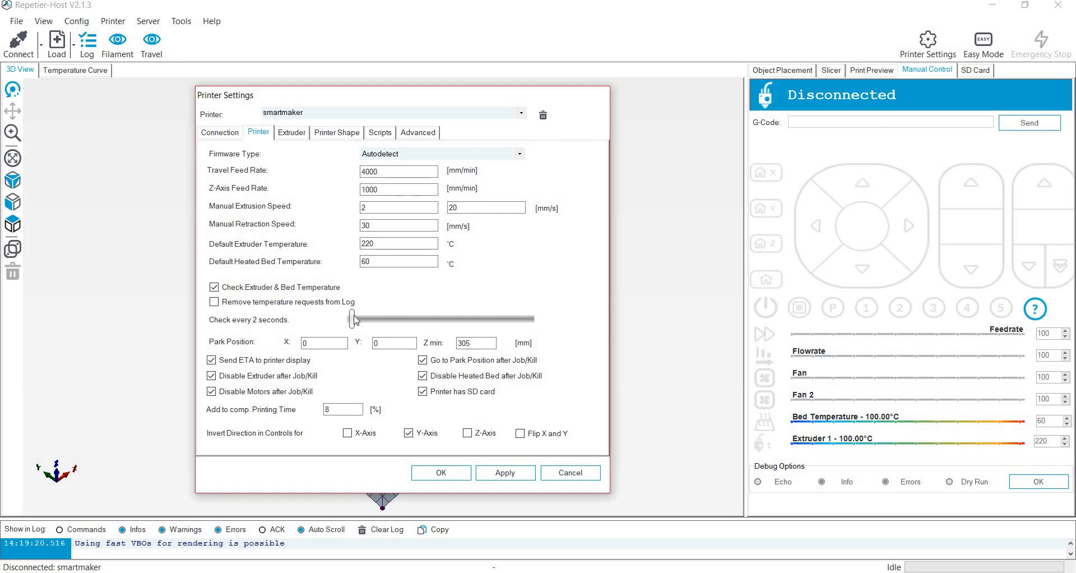
mouse_move(354, 320)
left_mouse_down()
mouse_move(554, 322)
mouse_move(367, 309)
mouse_move(352, 312)
mouse_move(357, 322)
left_mouse_up()
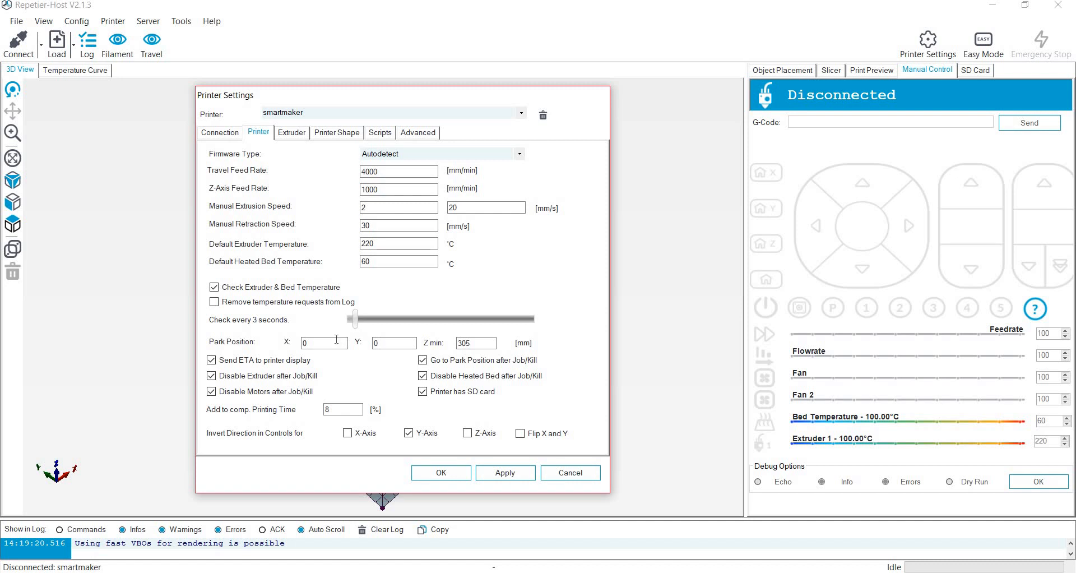
Try higher and lower numbers of extruders in the extruder settings, ending with the number set to 1.
left_click(292, 134)
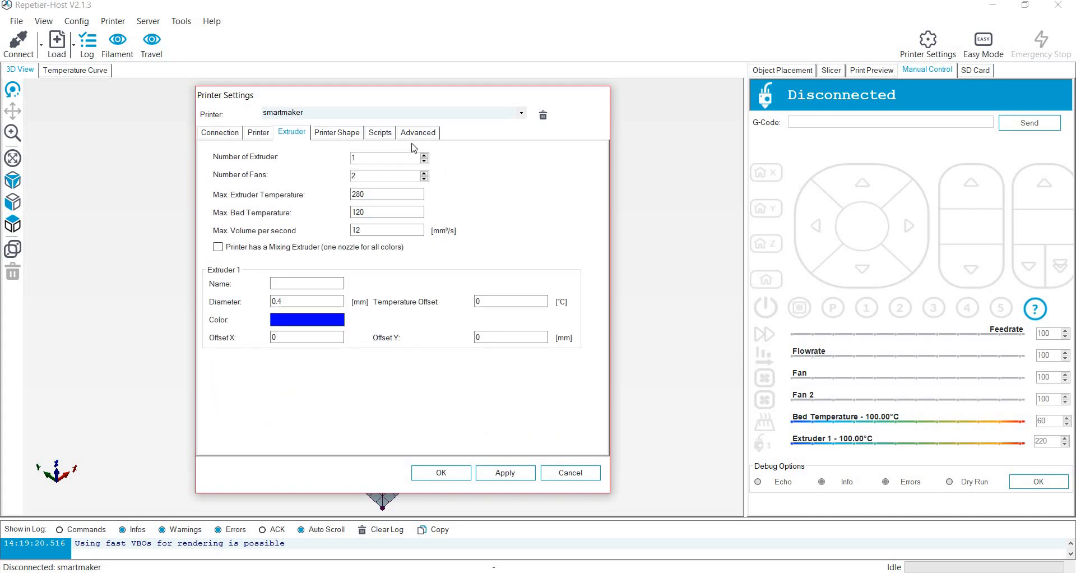
left_click(425, 156)
left_click(425, 155)
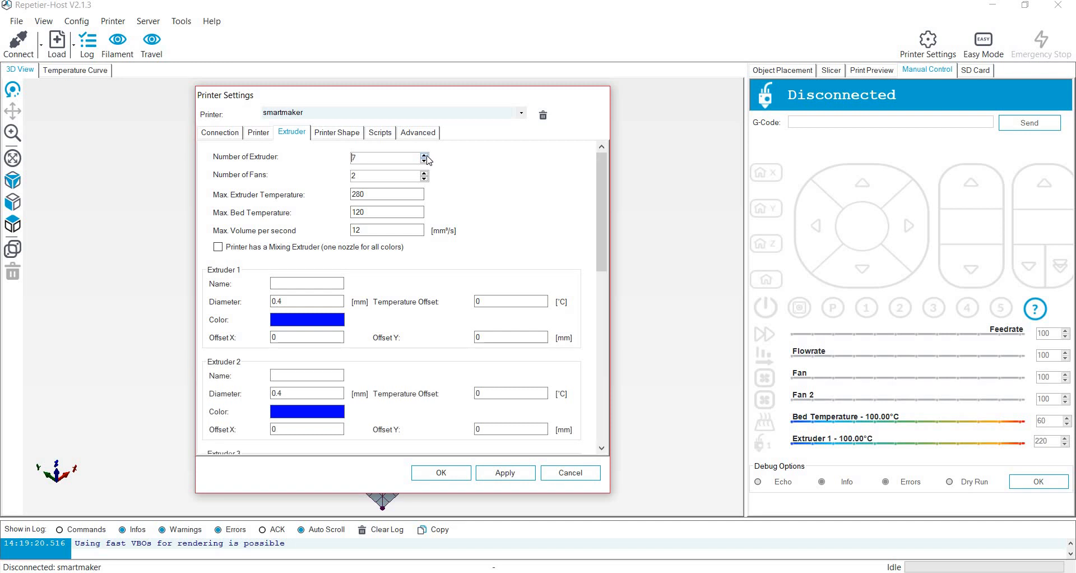
left_click(427, 155)
left_click(427, 155)
left_click(427, 155)
left_click(427, 156)
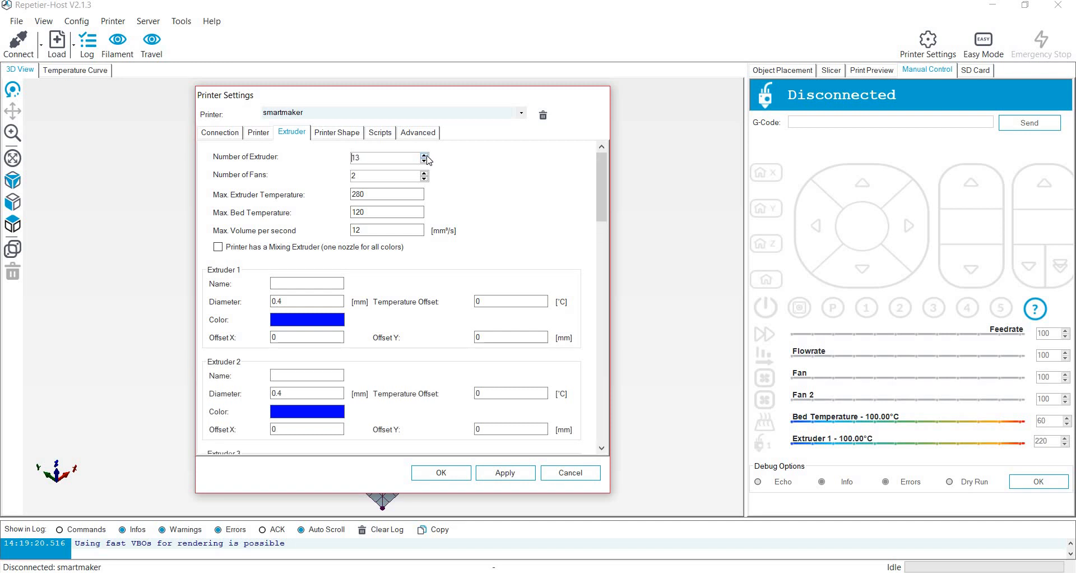
left_click(426, 156)
left_click(426, 156)
left_click(426, 156)
left_click(425, 162)
left_click(424, 162)
left_click(424, 162)
left_click(424, 162)
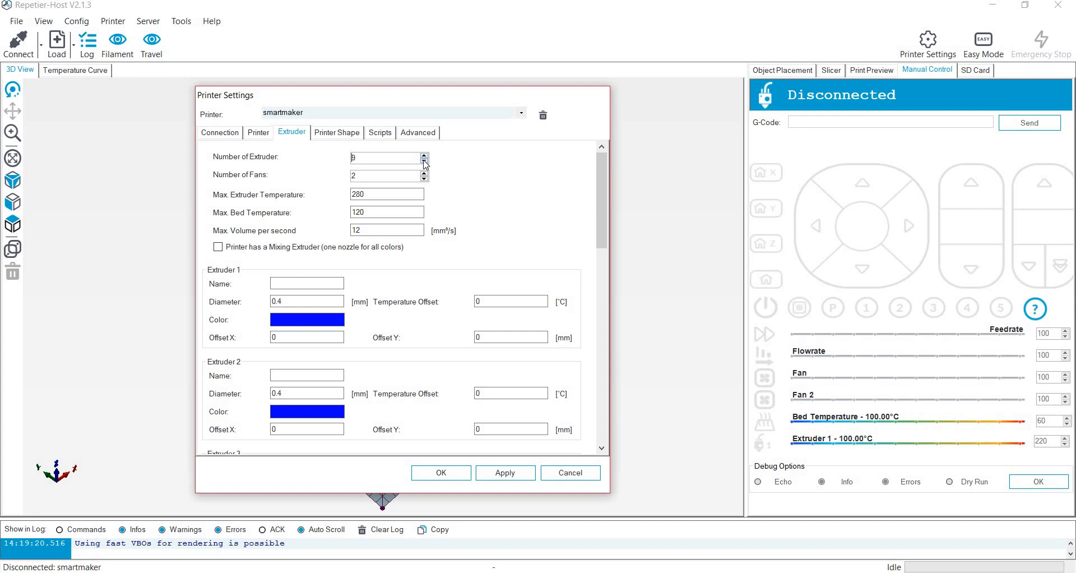
left_click(424, 162)
left_click(425, 162)
left_click(425, 162)
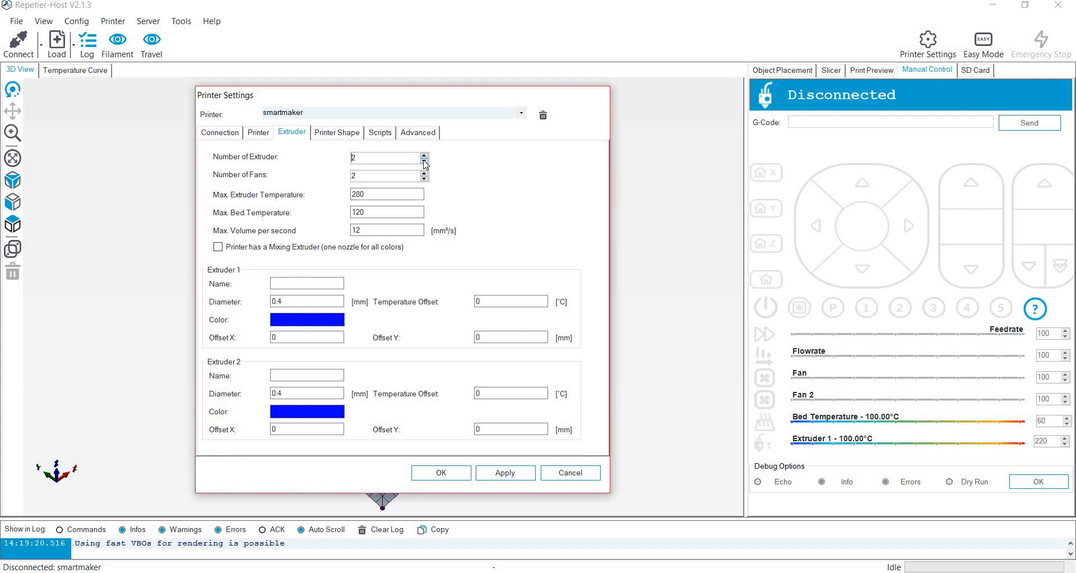
left_click(424, 162)
left_click(424, 156)
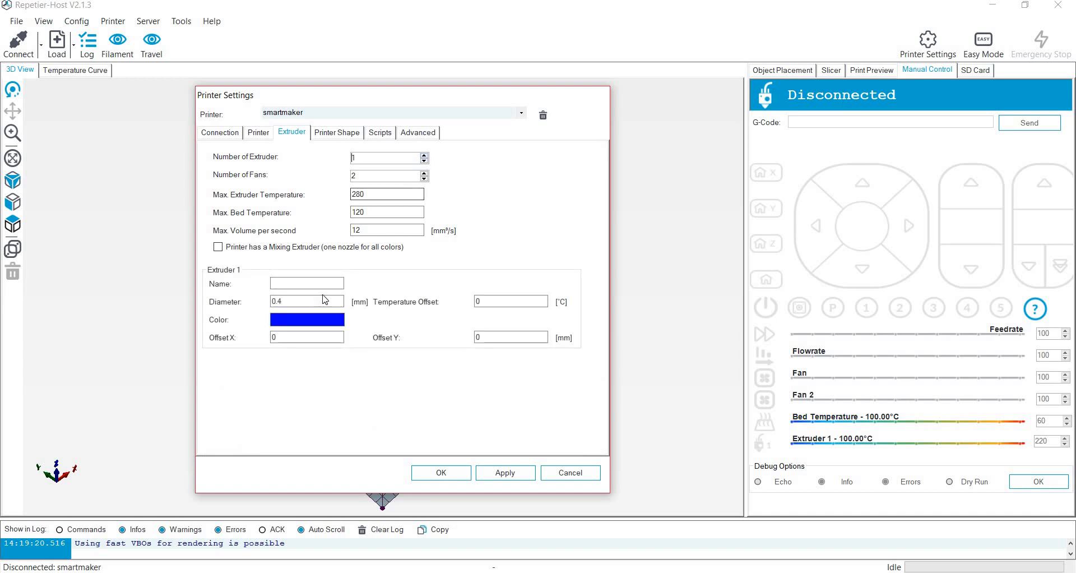
left_click(424, 162)
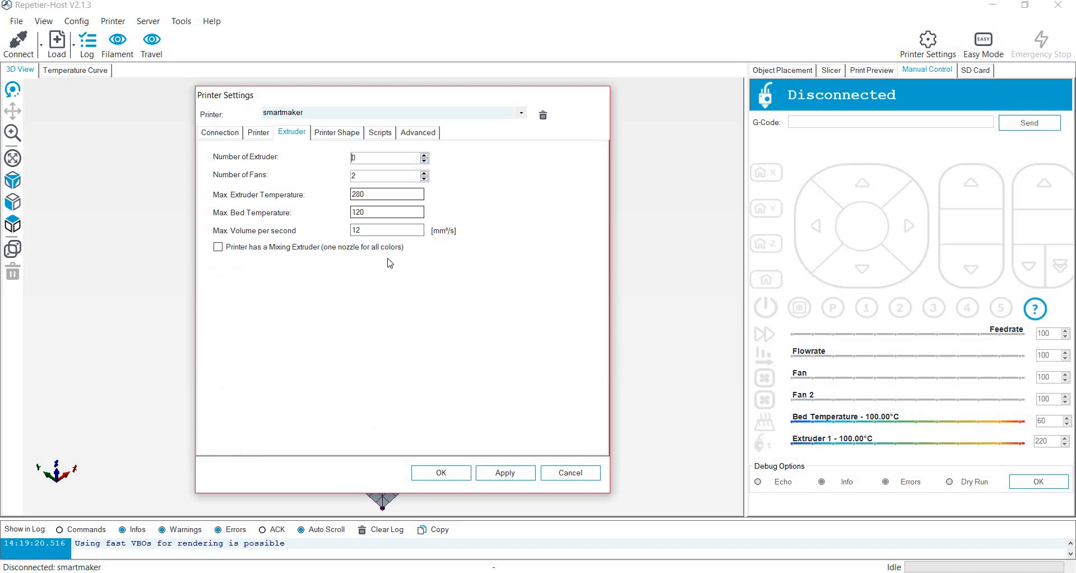
left_click(425, 157)
left_click(424, 157)
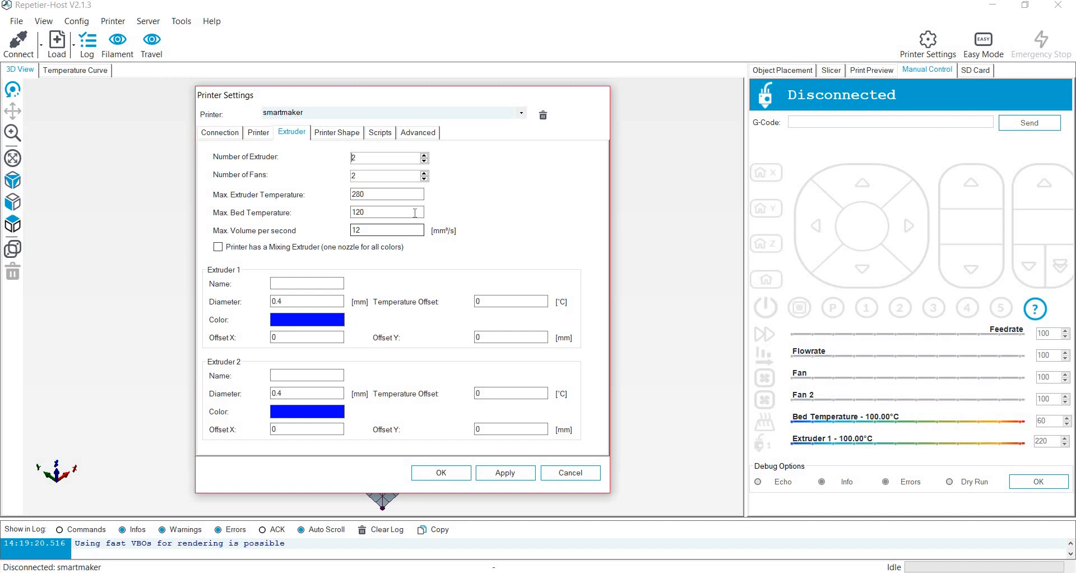
left_click(424, 156)
left_click(424, 161)
left_click(424, 161)
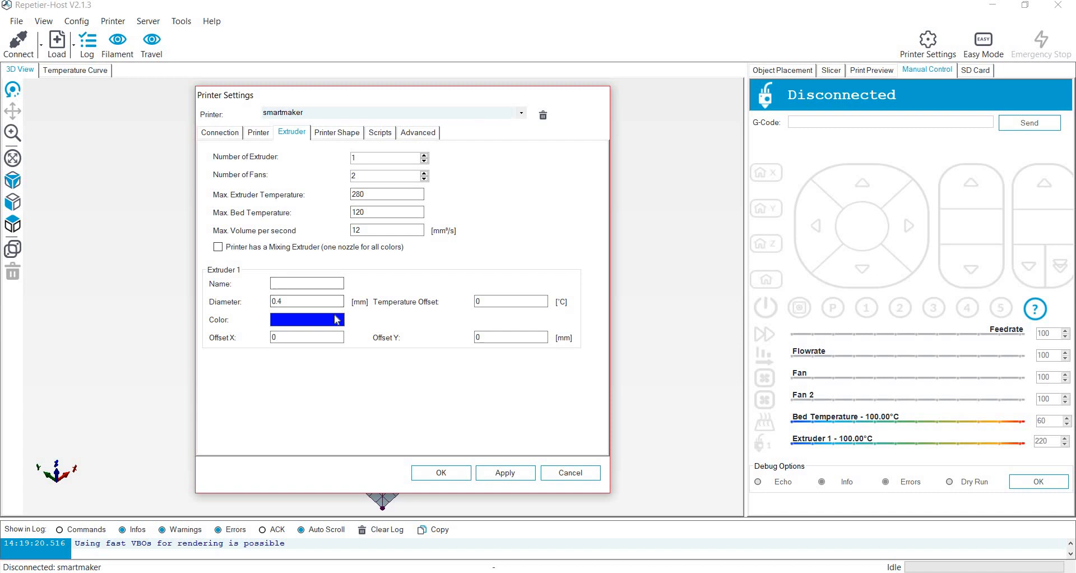
Try red as the color of Extruder 1 and set it back to blue.
left_click(307, 319)
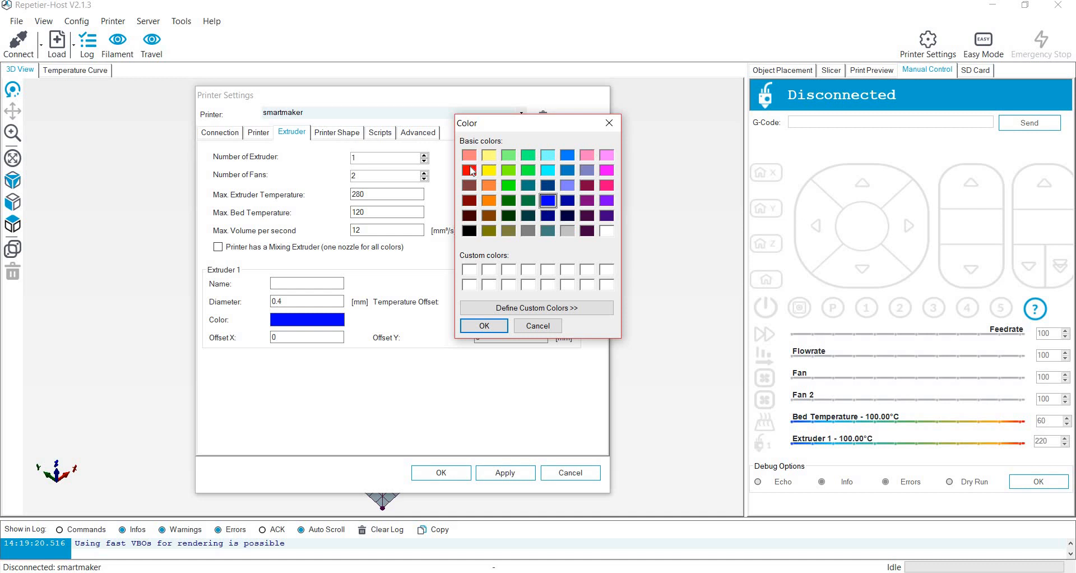
left_click(471, 170)
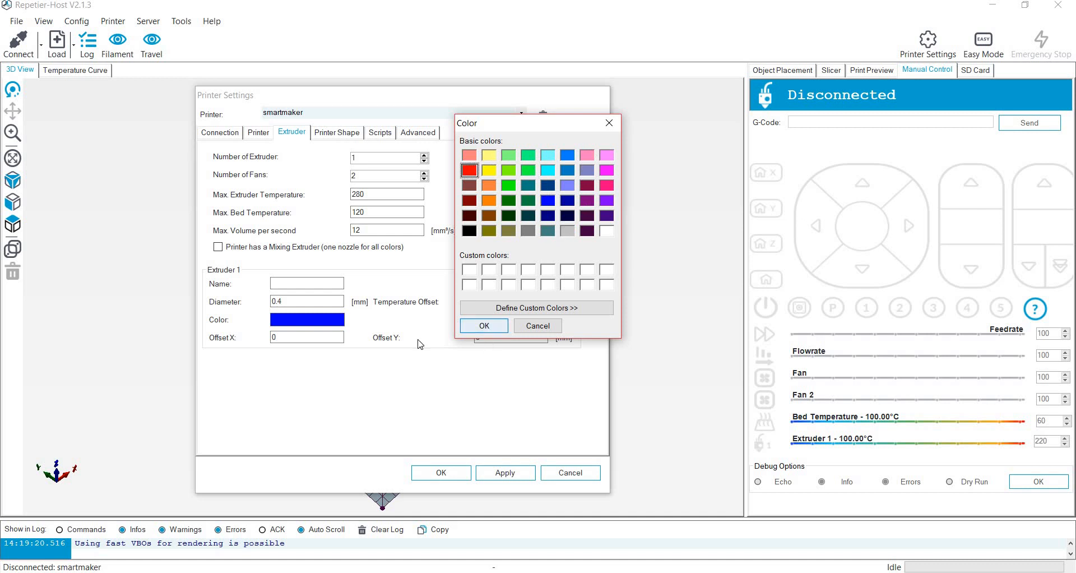
left_click(485, 327)
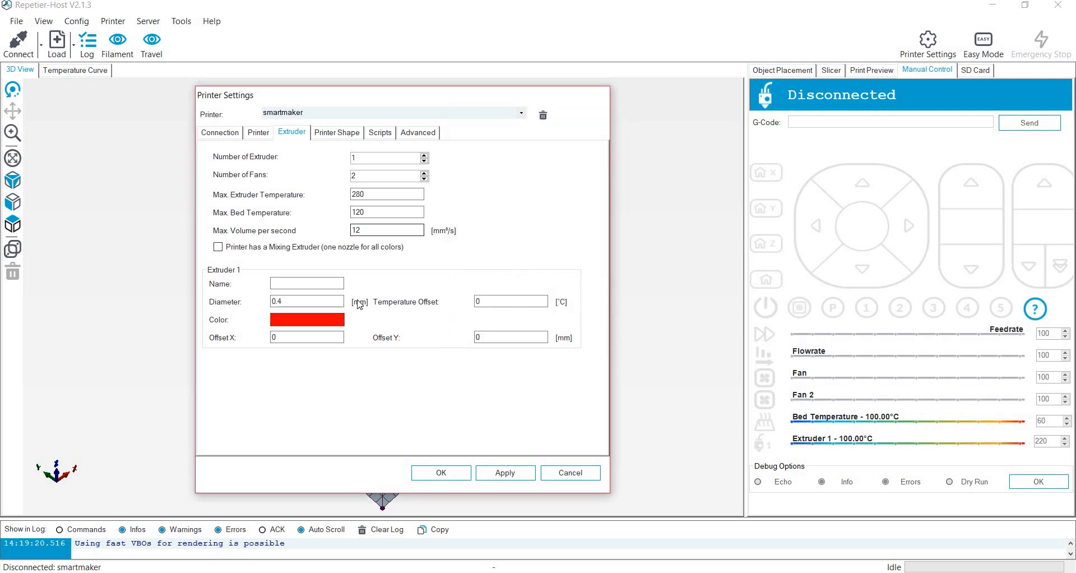
left_click(333, 322)
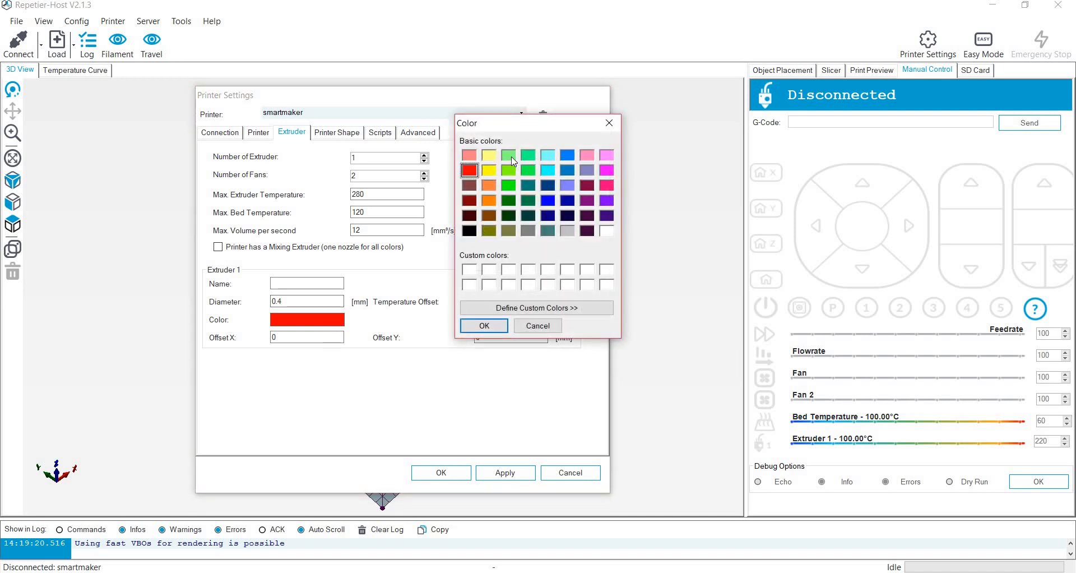
left_click(548, 200)
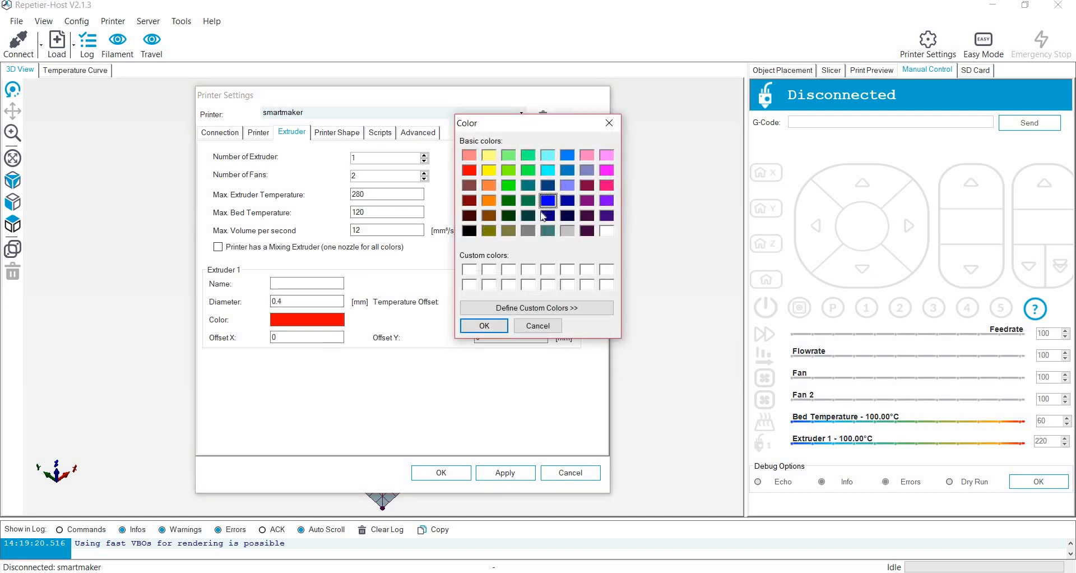
left_click(485, 326)
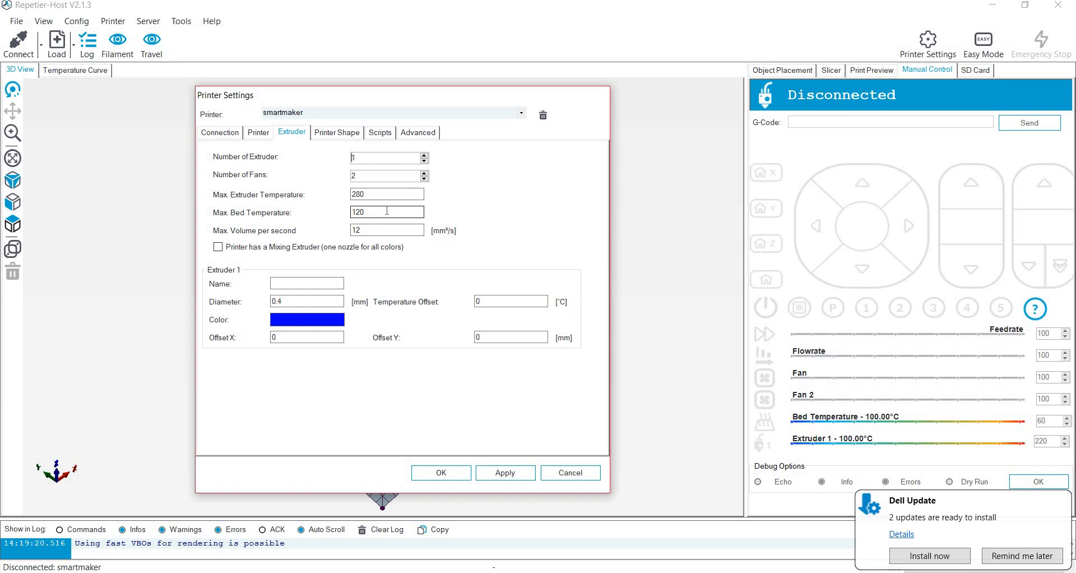
Examine the home position, coordinate range and print area settings of the printer shape.
left_click(329, 133)
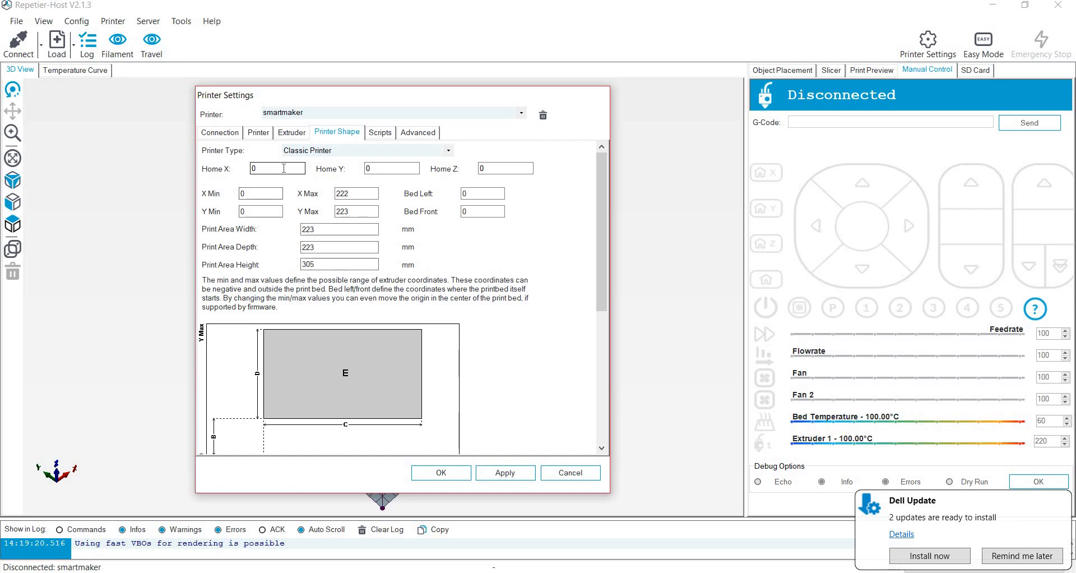
left_click(368, 169)
left_click(305, 168)
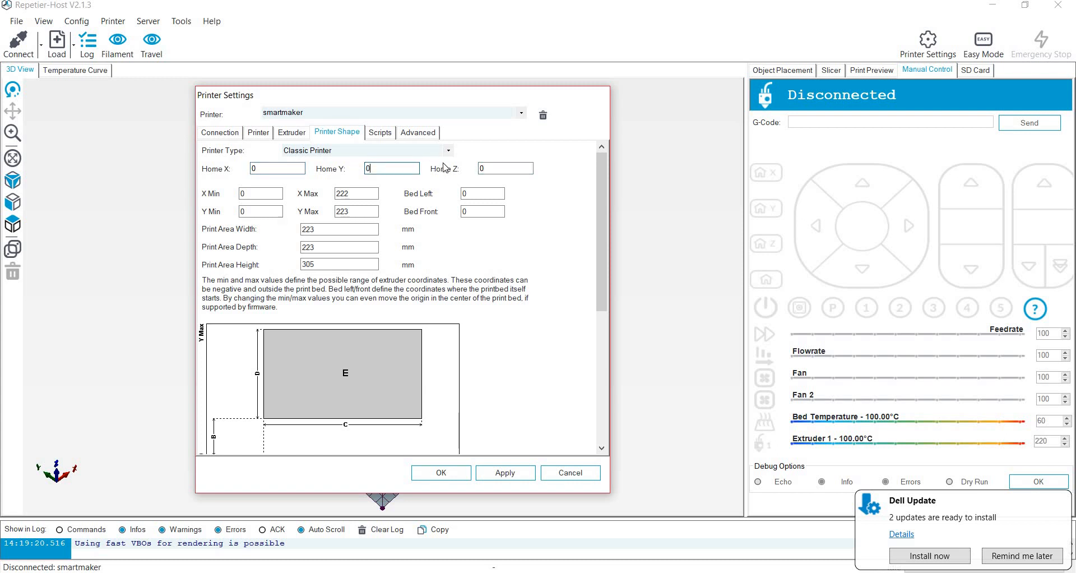
left_click(481, 171)
left_click(376, 168)
Examine the printer's post-slice filter settings and its start code script.
left_click(391, 137)
left_click(416, 134)
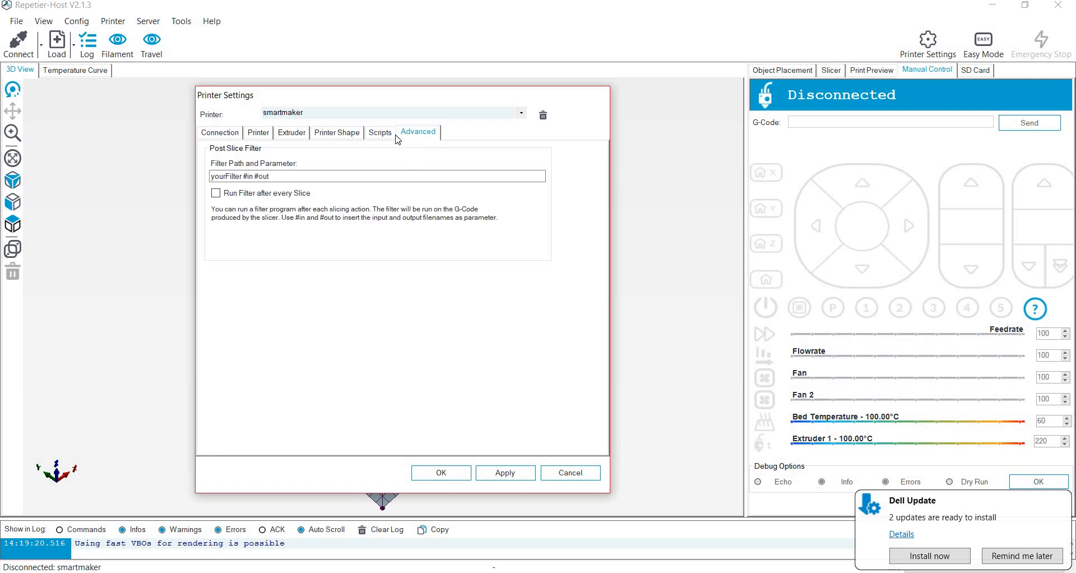
left_click(385, 135)
left_click(425, 137)
left_click(387, 139)
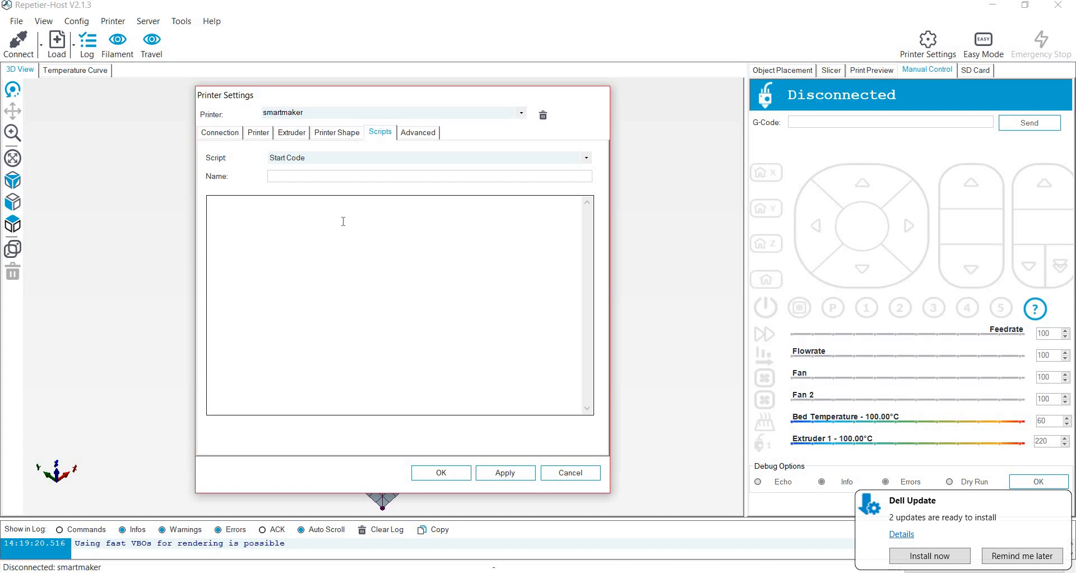
left_click(414, 134)
left_click(376, 136)
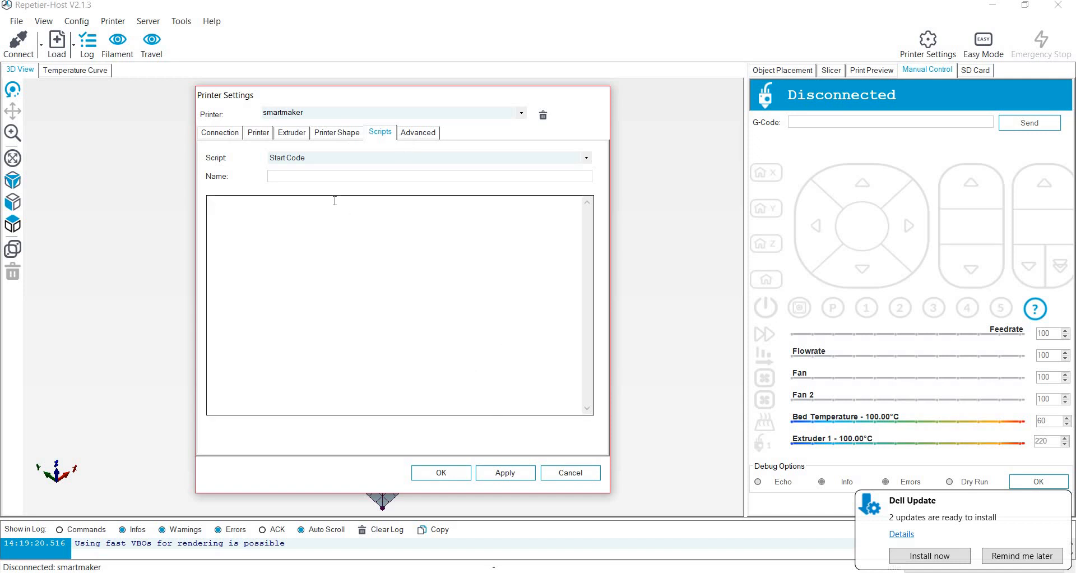
Apply the printer settings, bring up object placement and close the settings dialog.
left_click(337, 135)
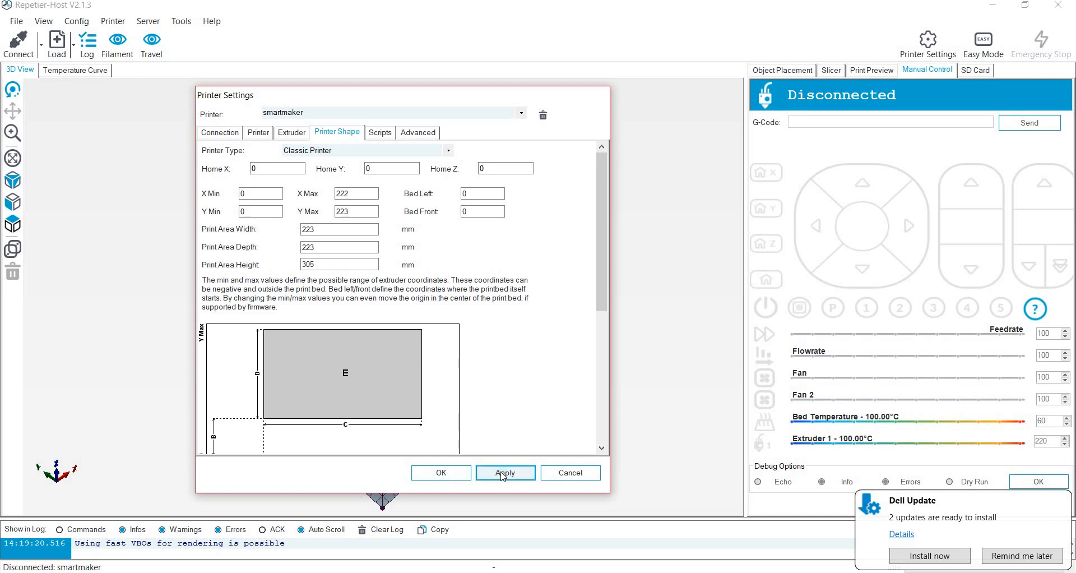
left_click(717, 117)
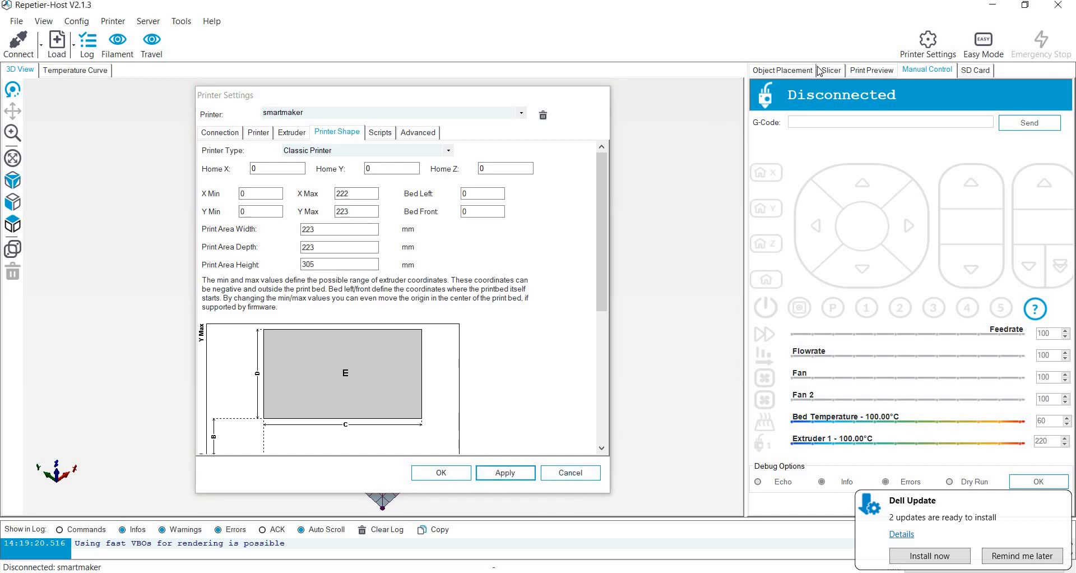
left_click(781, 70)
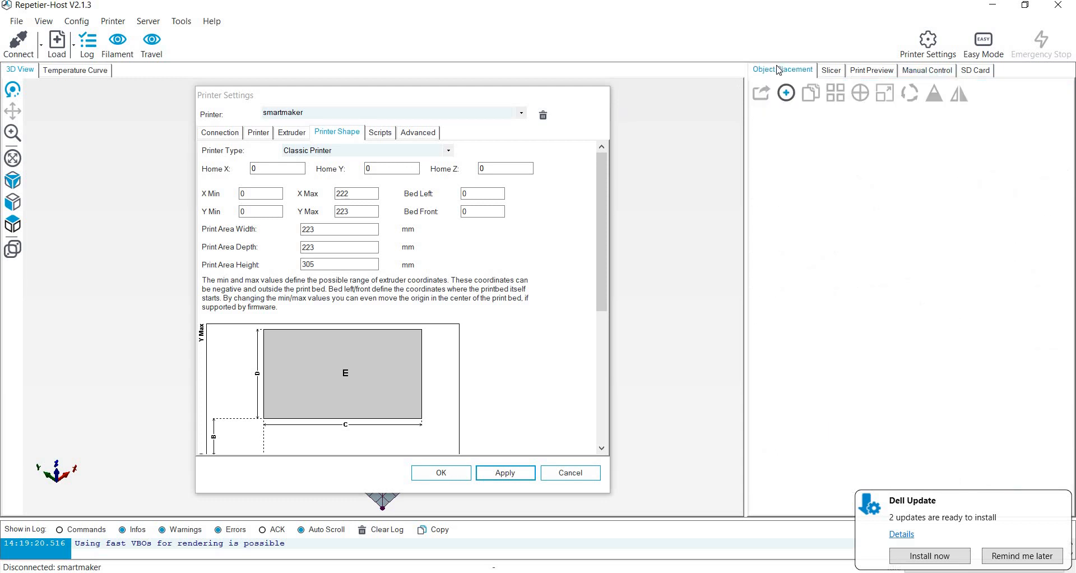
left_click(565, 473)
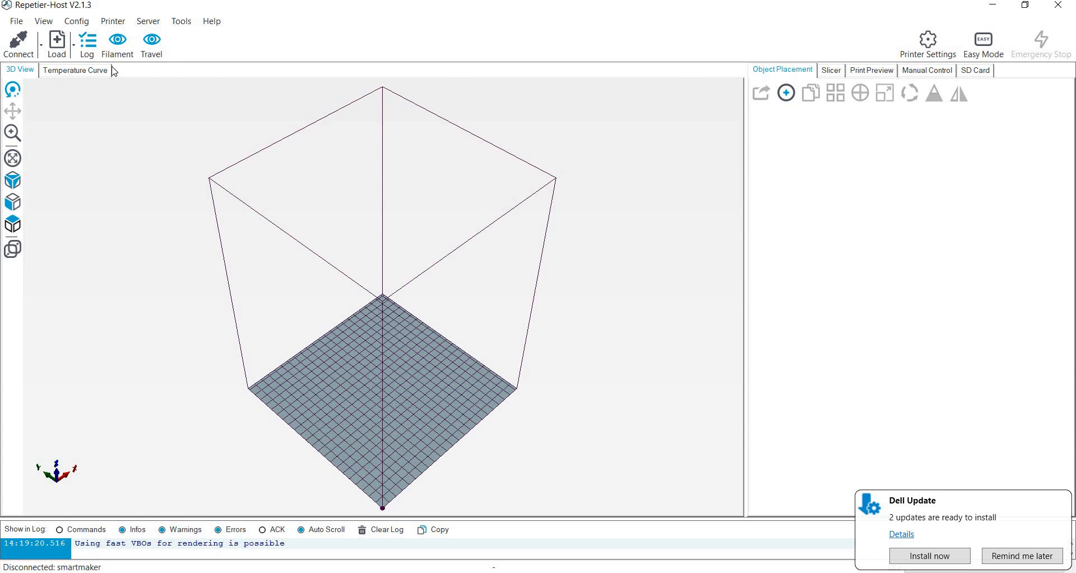
Load the 3DBenchy model from the Thingy Verse folder without importing a second file.
left_click(57, 50)
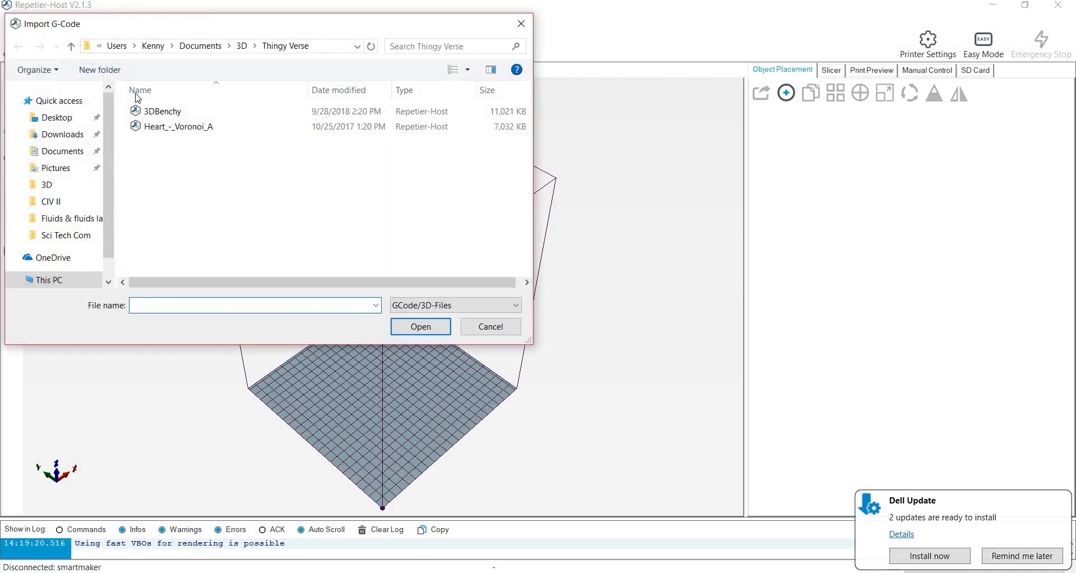
double_click(150, 112)
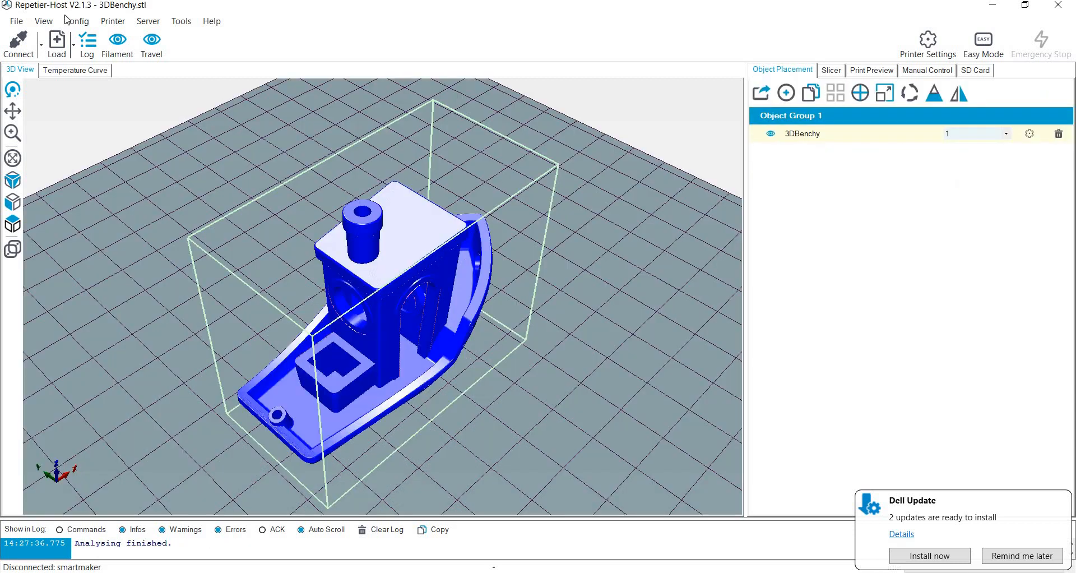
left_click(57, 43)
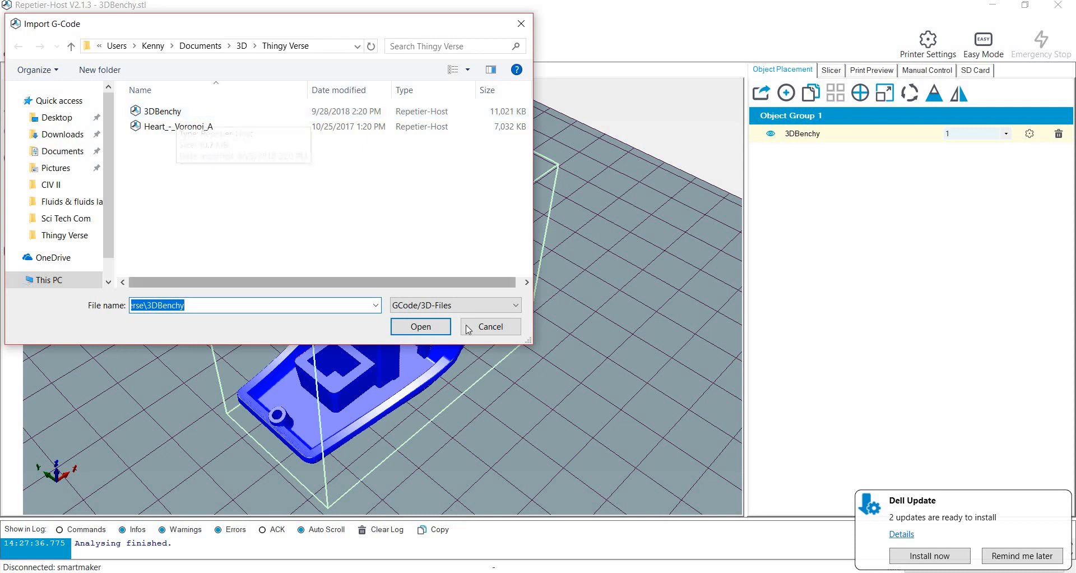
left_click(491, 327)
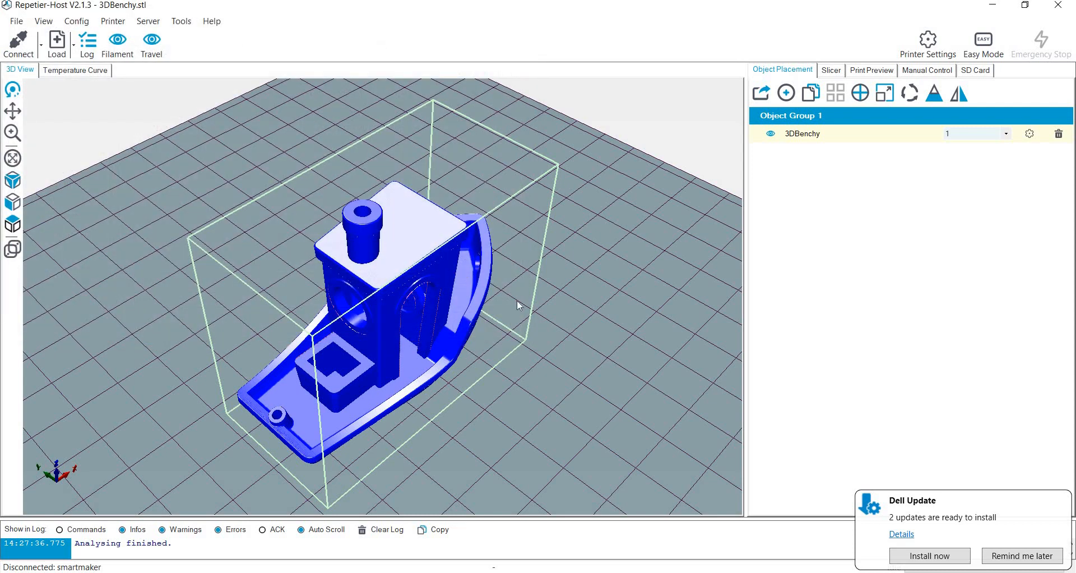
Inspect the loaded 3DBenchy boat from several angles, both close up and from farther away.
left_click_drag(516, 300, 449, 307)
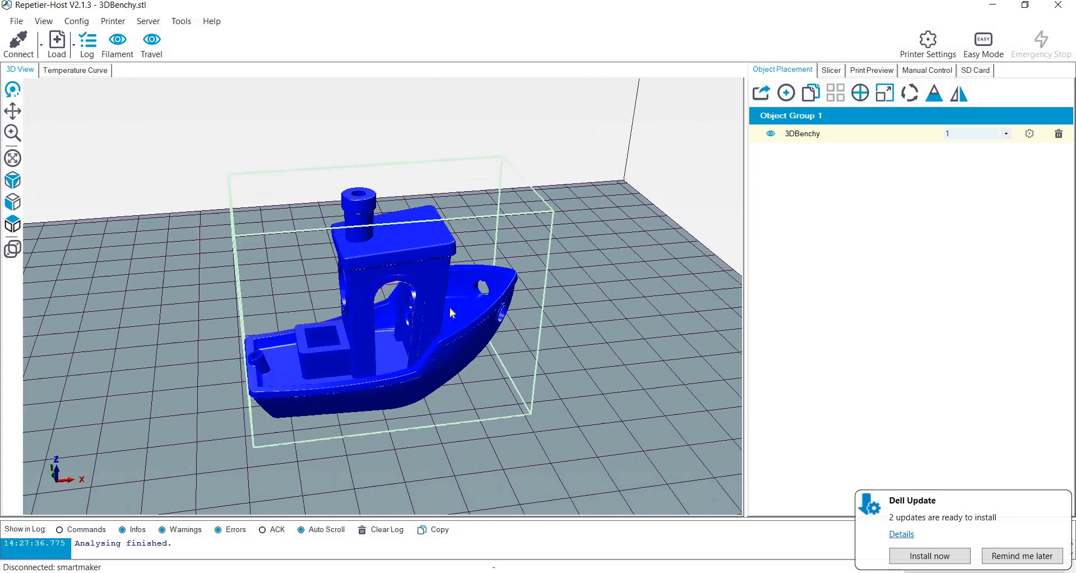
scroll(450, 307, "up", 8)
left_click_drag(729, 266, 390, 190)
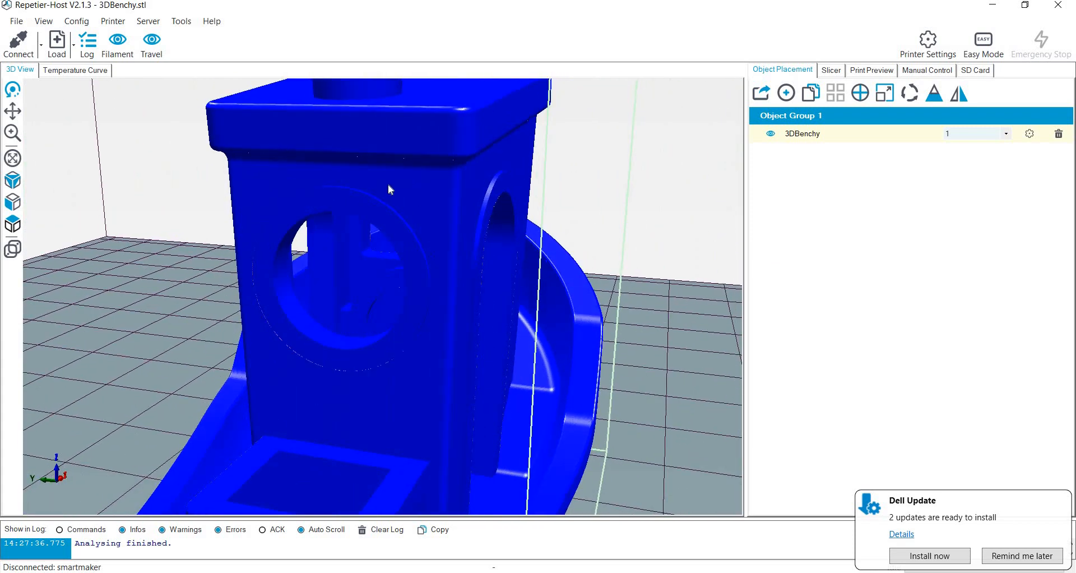
left_click_drag(432, 240, 493, 315)
left_click_drag(218, 322, 486, 273)
scroll(486, 273, "down", 10)
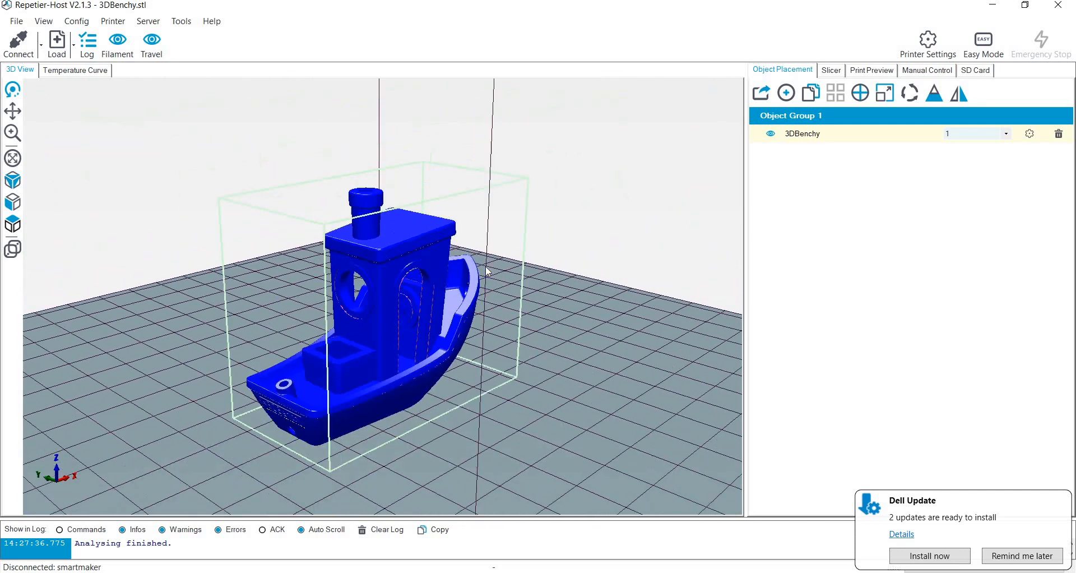
scroll(485, 267, "up", 3)
scroll(485, 266, "down", 5)
scroll(526, 339, "down", 8)
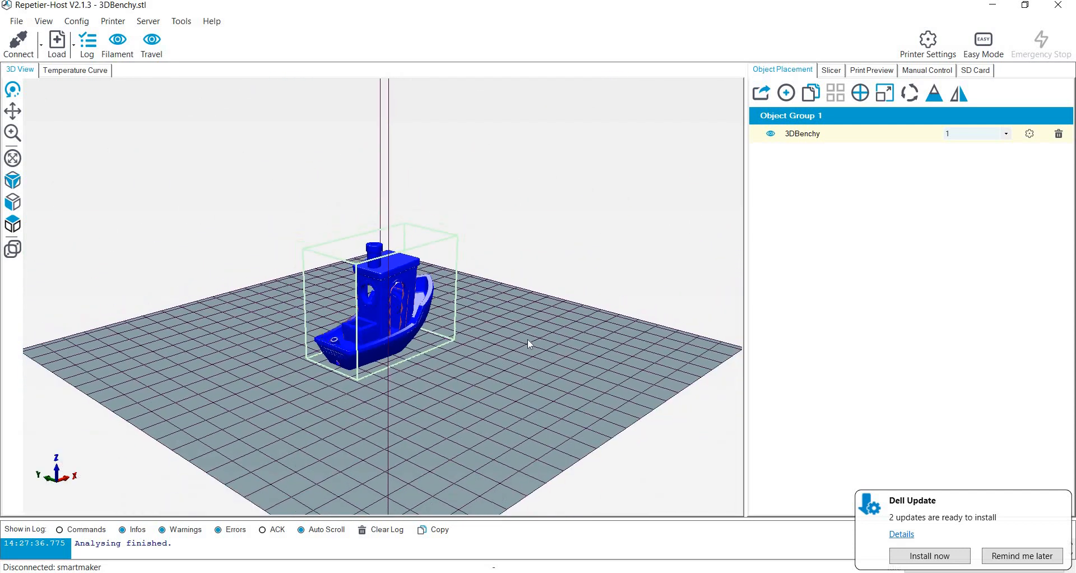
View the boat on the print bed from the top, isometrically and from a low side angle.
left_click(12, 225)
left_click(12, 234)
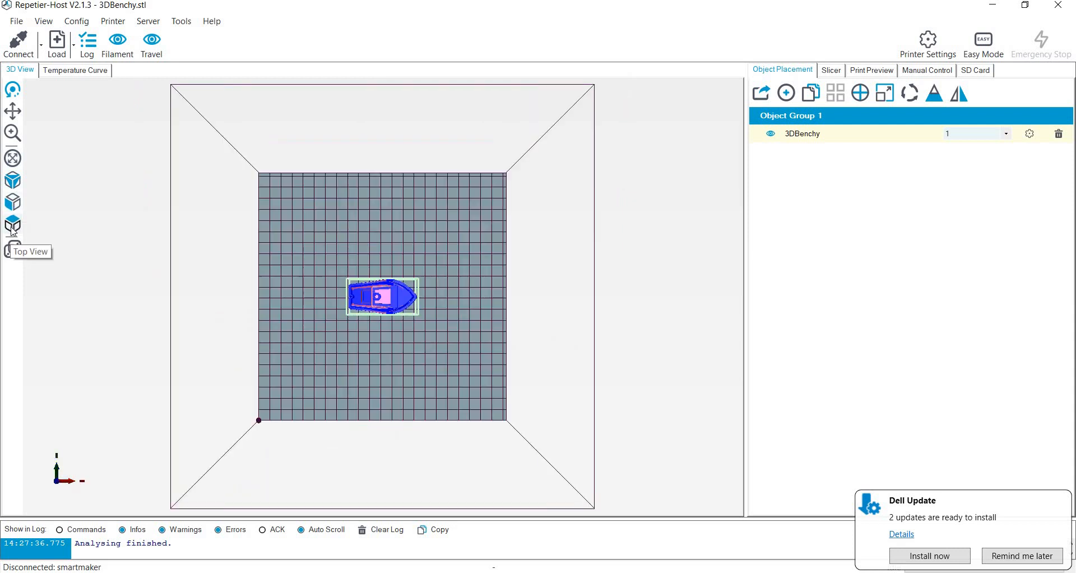
left_click(19, 188)
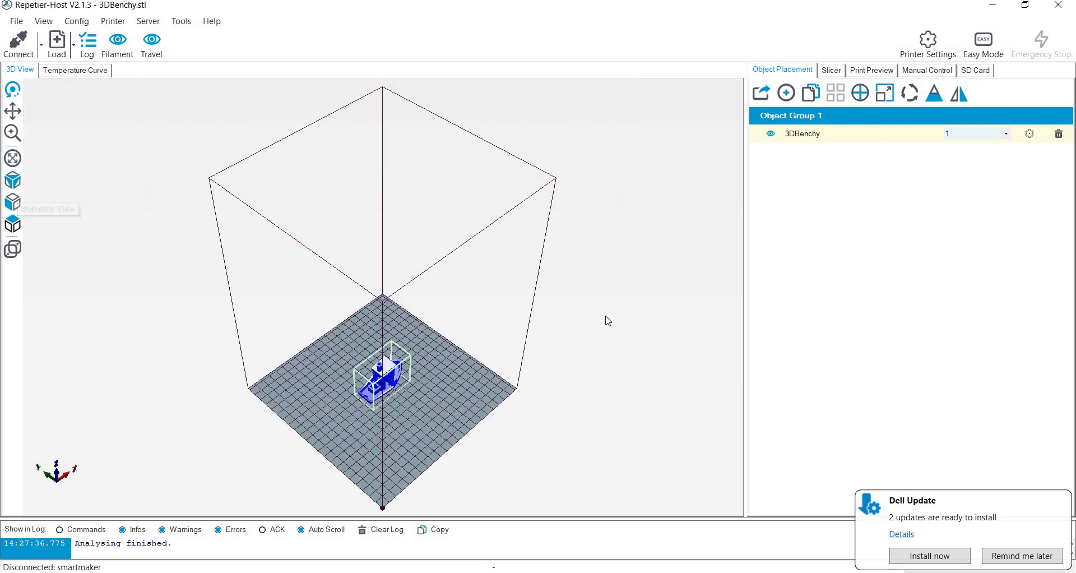
left_click_drag(502, 245, 504, 298)
left_click_drag(382, 414, 710, 196)
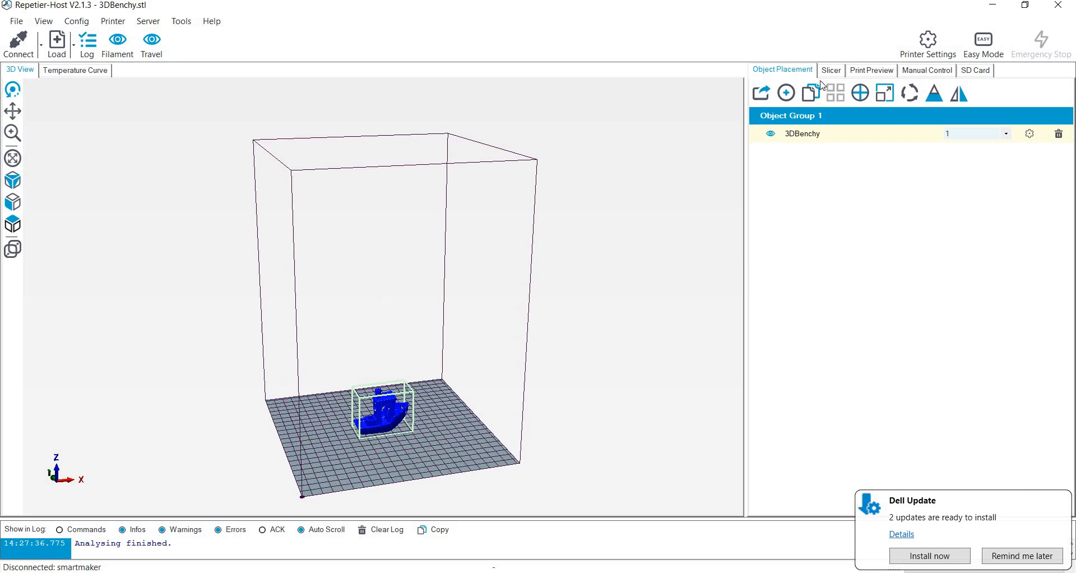
Try uniform scale factors of 5 and 2 on the 3DBenchy model, ending with it scaled to maximum.
left_click(886, 99)
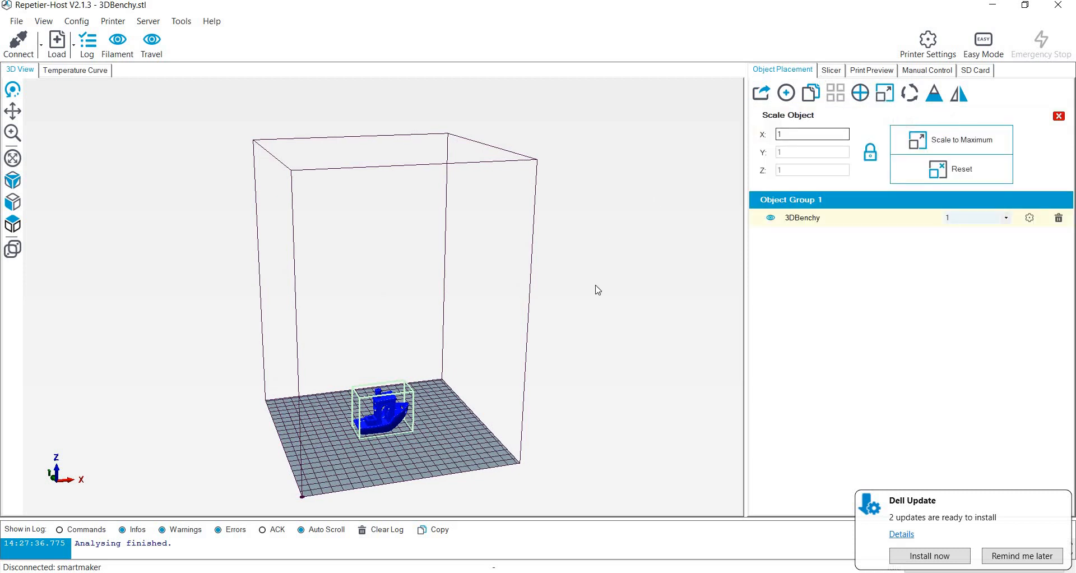
left_click(812, 134)
key("BackSpace")
type("5")
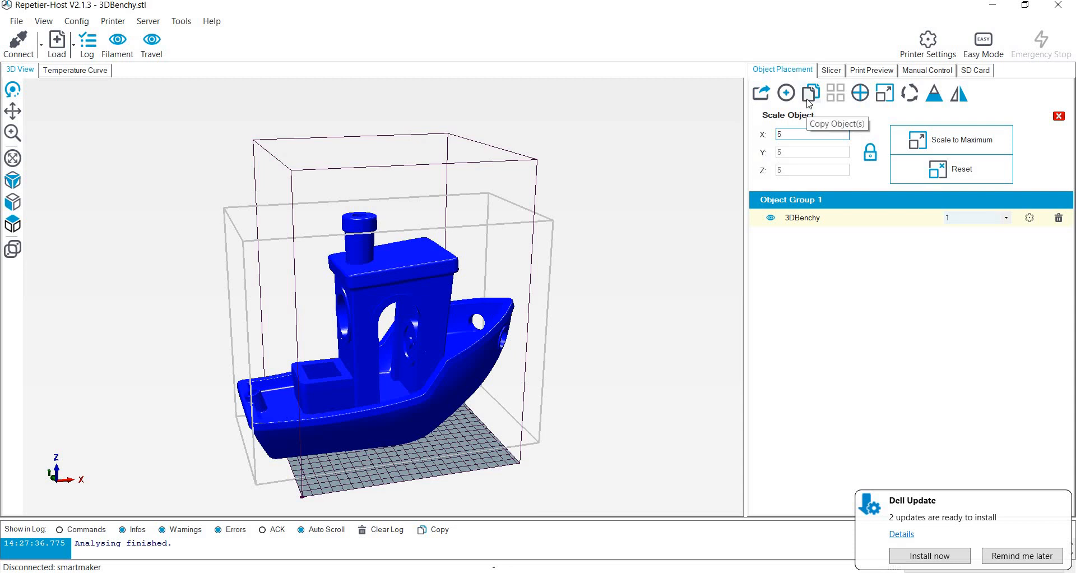
key("BackSpace")
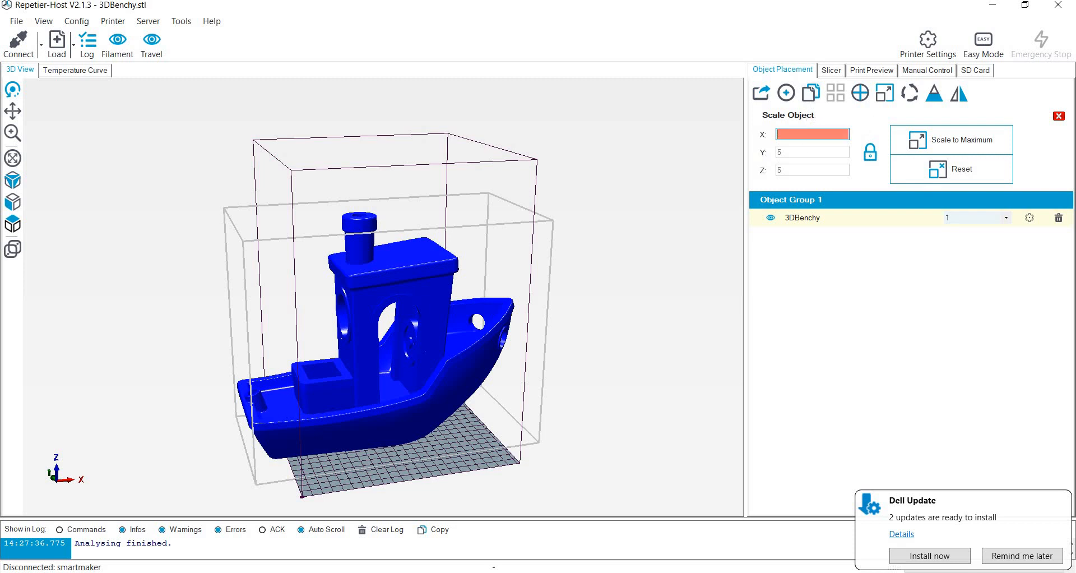
type("2")
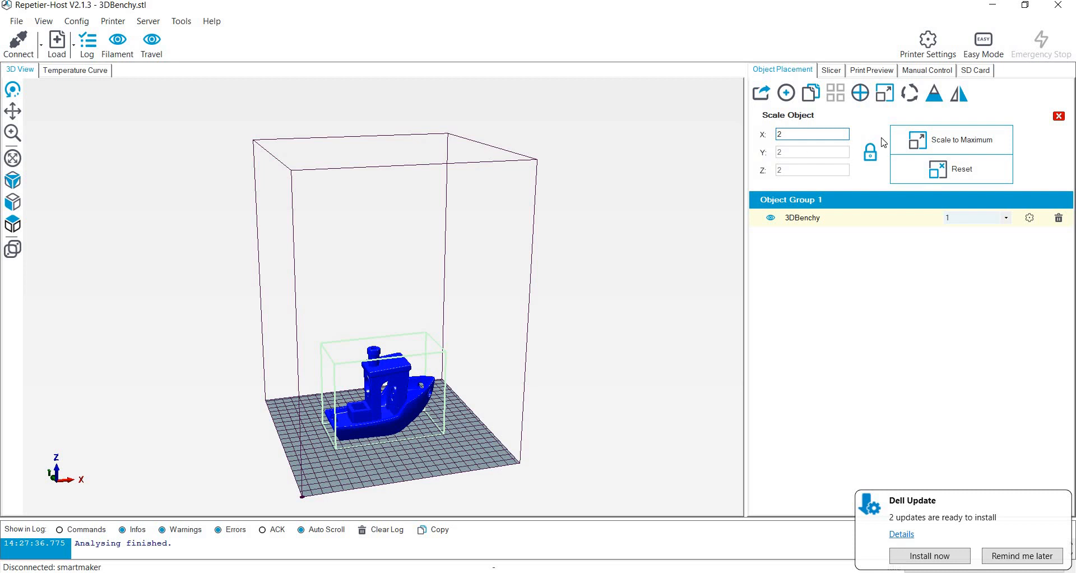
left_click(936, 147)
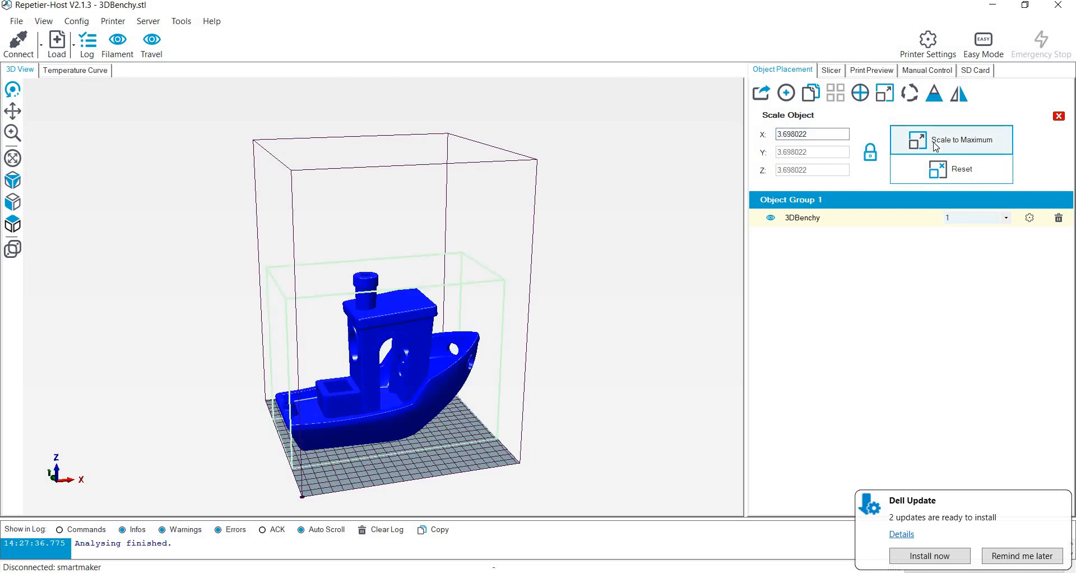
left_click_drag(548, 178, 802, 134)
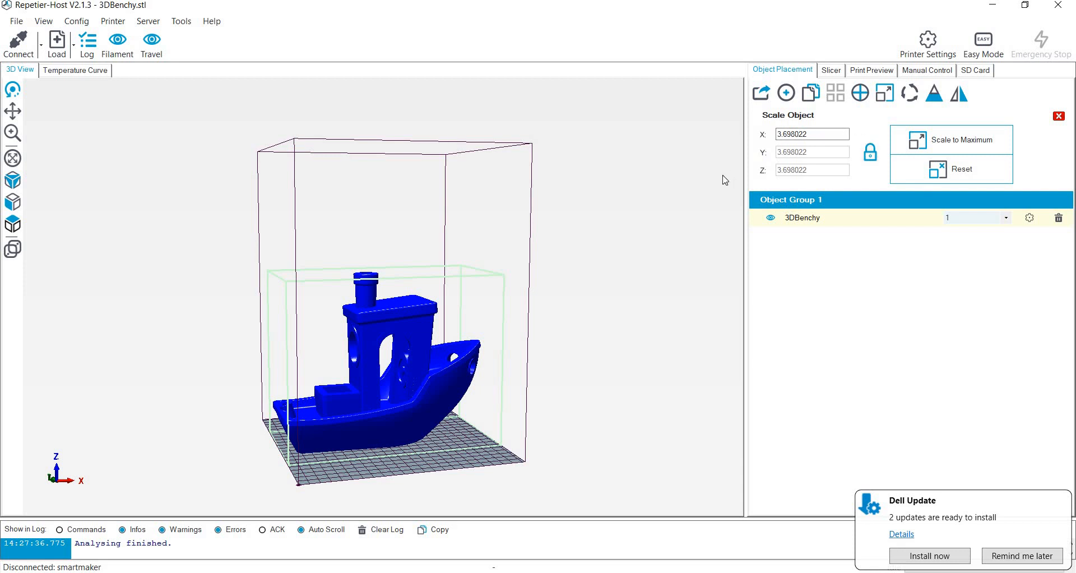
Try an X rotation value of 02444 on the 3DBenchy model and view the tilted boat from other sides.
left_click(909, 92)
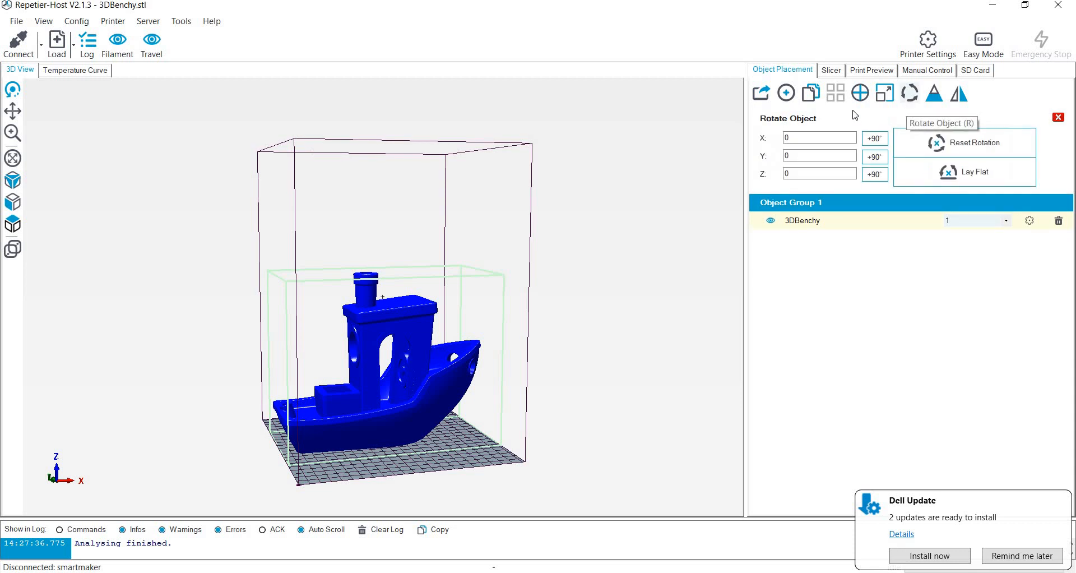
left_click(812, 140)
type("2444")
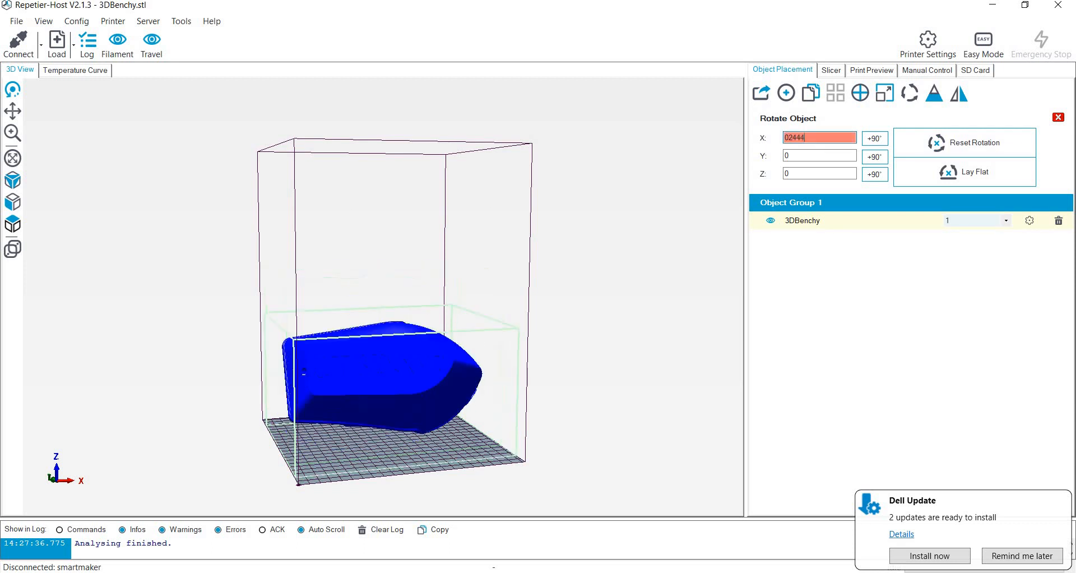
left_click_drag(600, 291, 502, 382)
left_click_drag(363, 364, 851, 152)
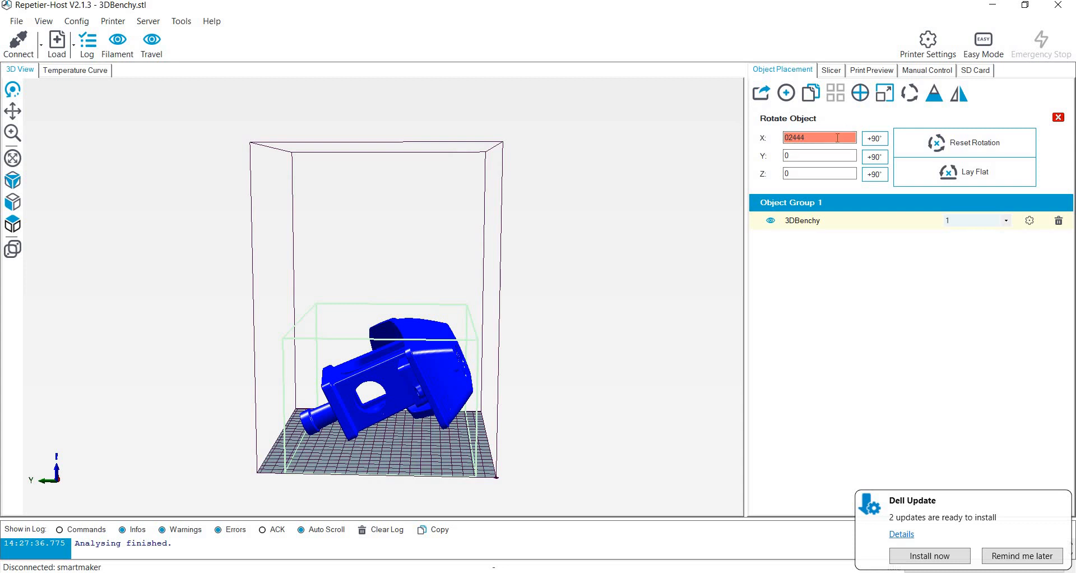
Try two further 90° rotations of the boat about X and reset its rotation.
left_click(838, 138)
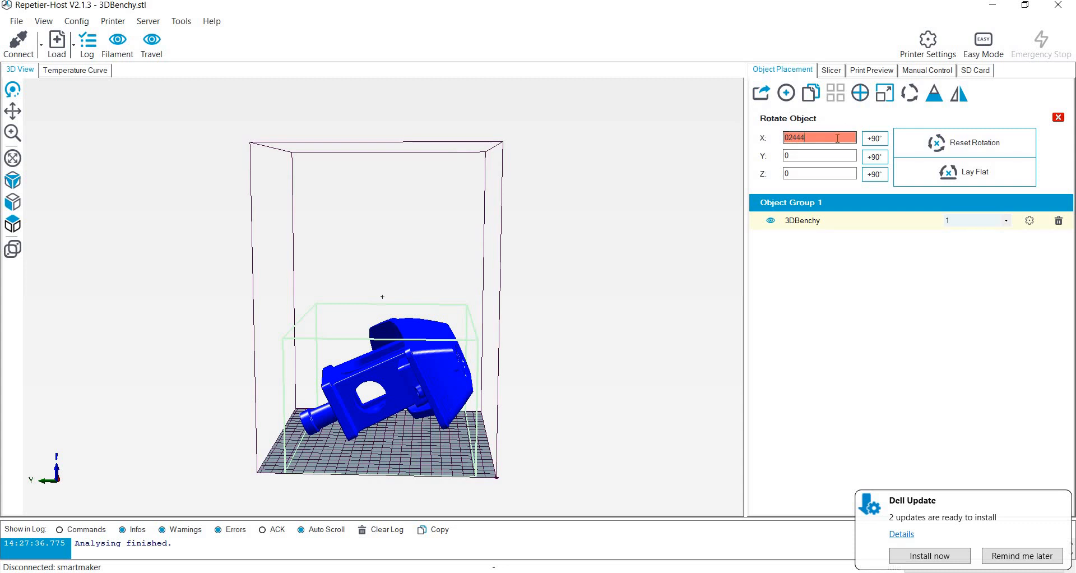
left_click(869, 139)
left_click(869, 138)
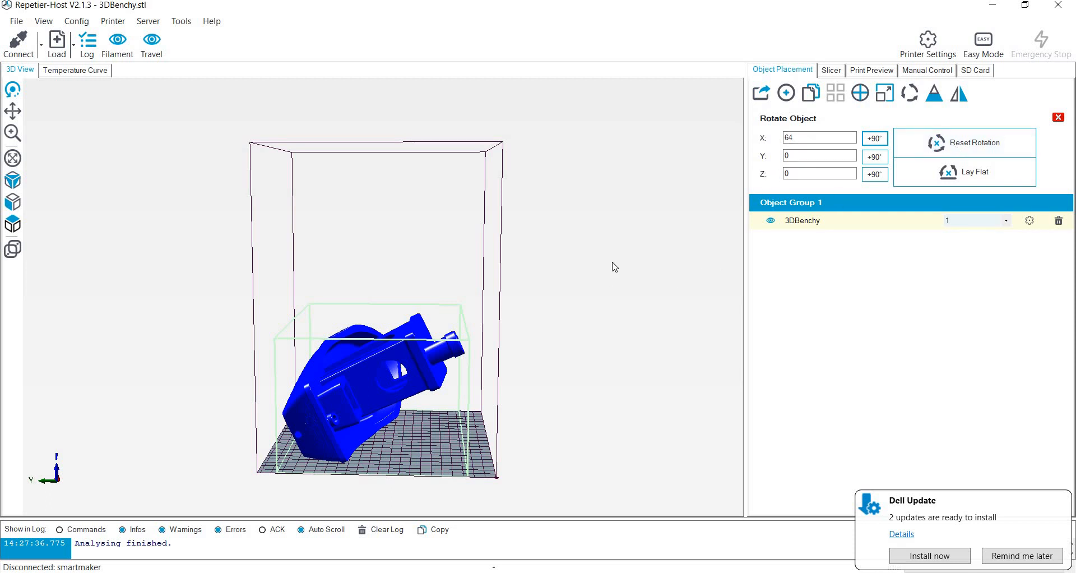
left_click_drag(612, 266, 840, 196)
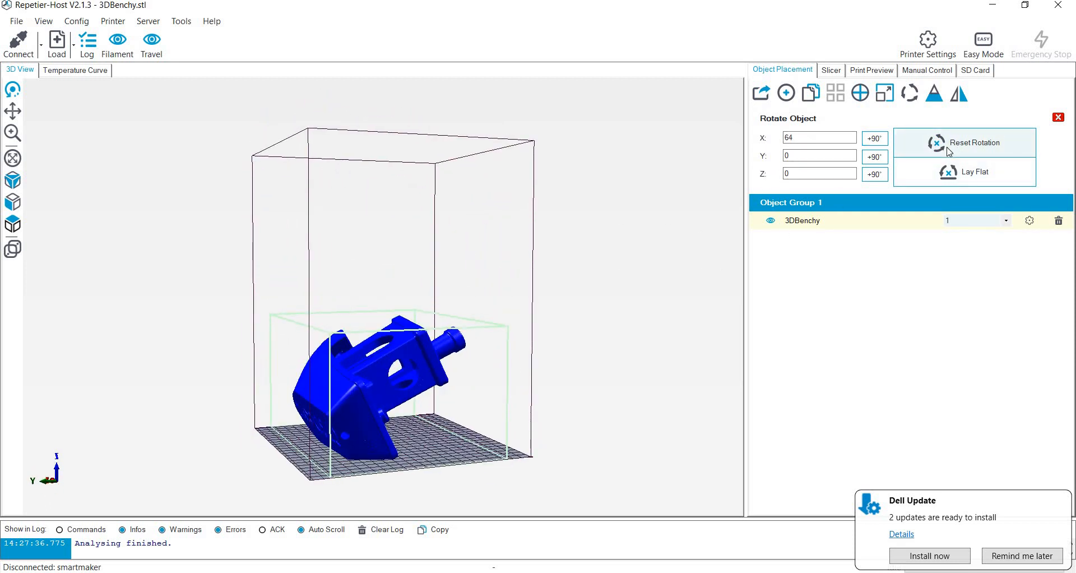
left_click(948, 152)
left_click_drag(713, 319, 846, 153)
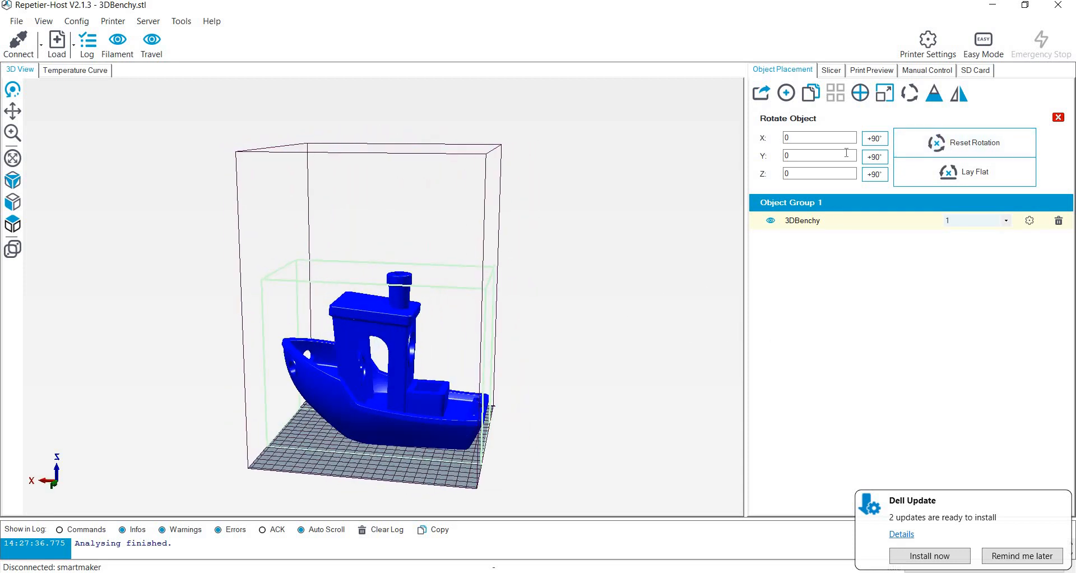
Rotate the 3DBenchy model by 90° about each of the X, Y and Z axes.
left_click(875, 140)
left_click(876, 157)
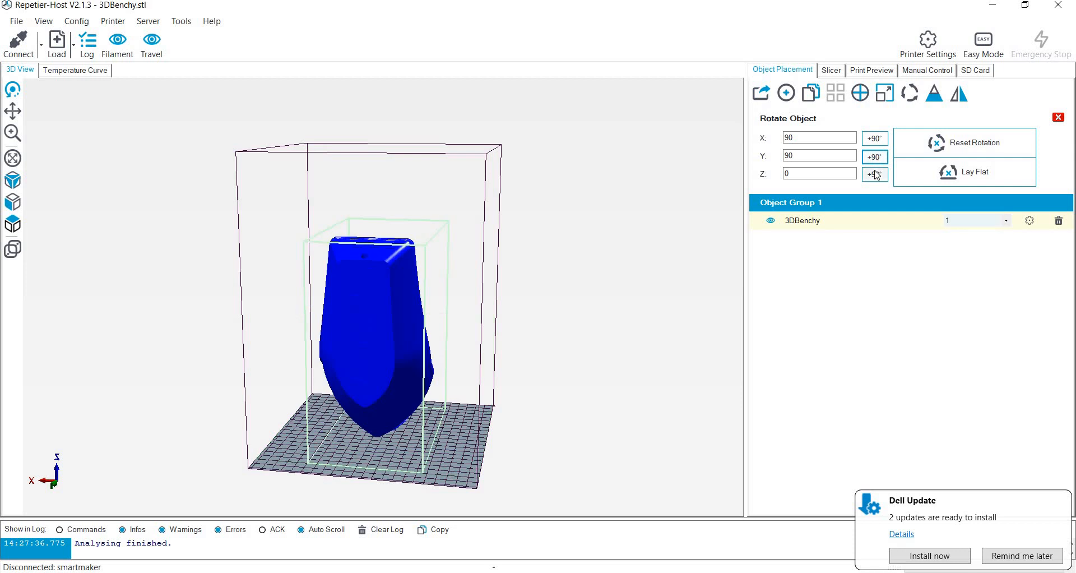
left_click(876, 174)
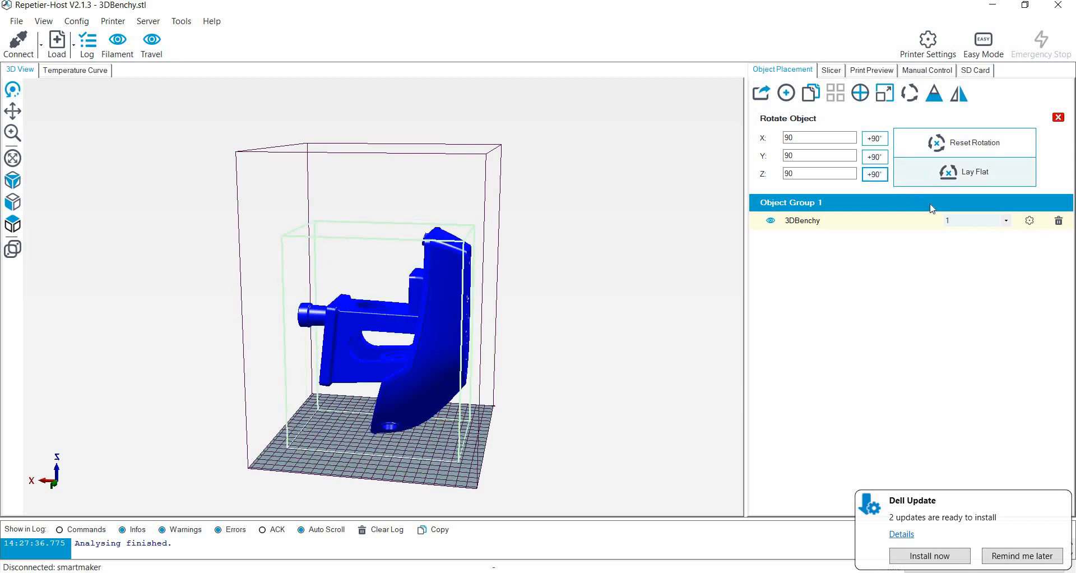
Reset the 3DBenchy model's rotation on all axes and lay the boat flat on the print bed.
left_click(807, 135)
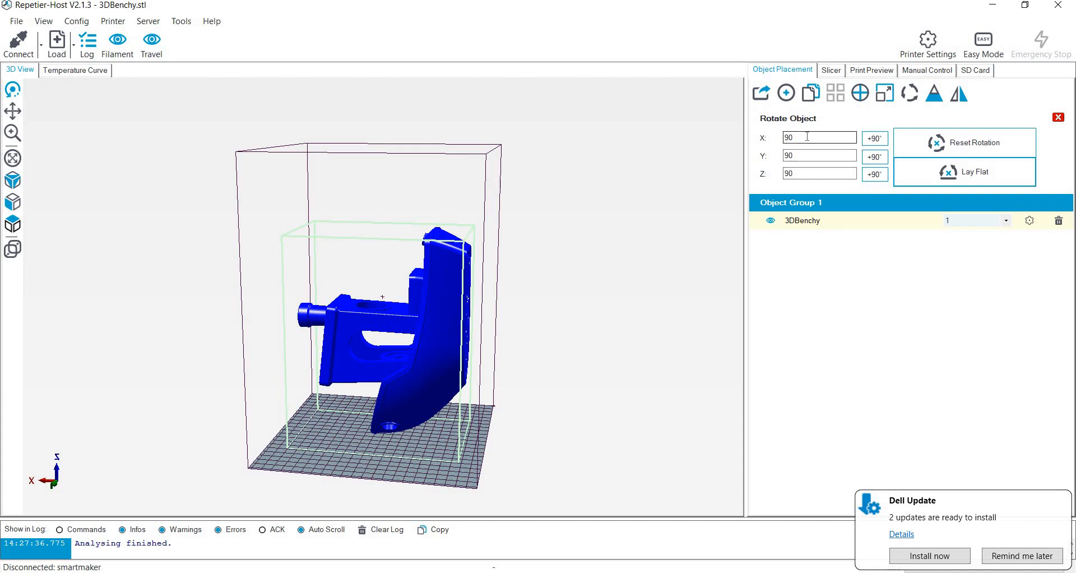
left_click(952, 144)
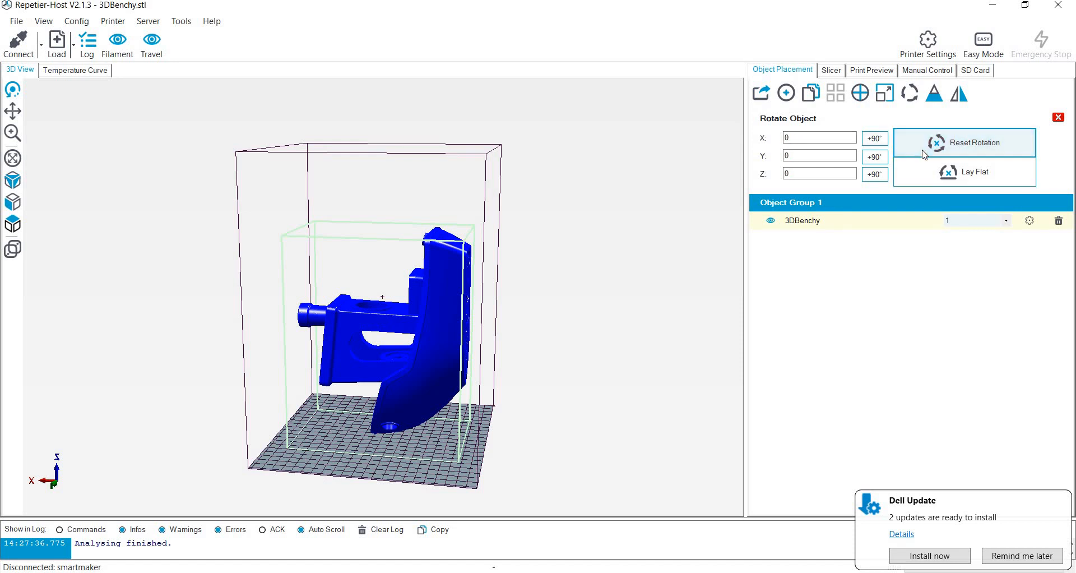
mouse_move(600, 343)
left_mouse_down()
mouse_move(706, 286)
mouse_move(554, 339)
mouse_move(610, 331)
mouse_move(599, 340)
left_mouse_up()
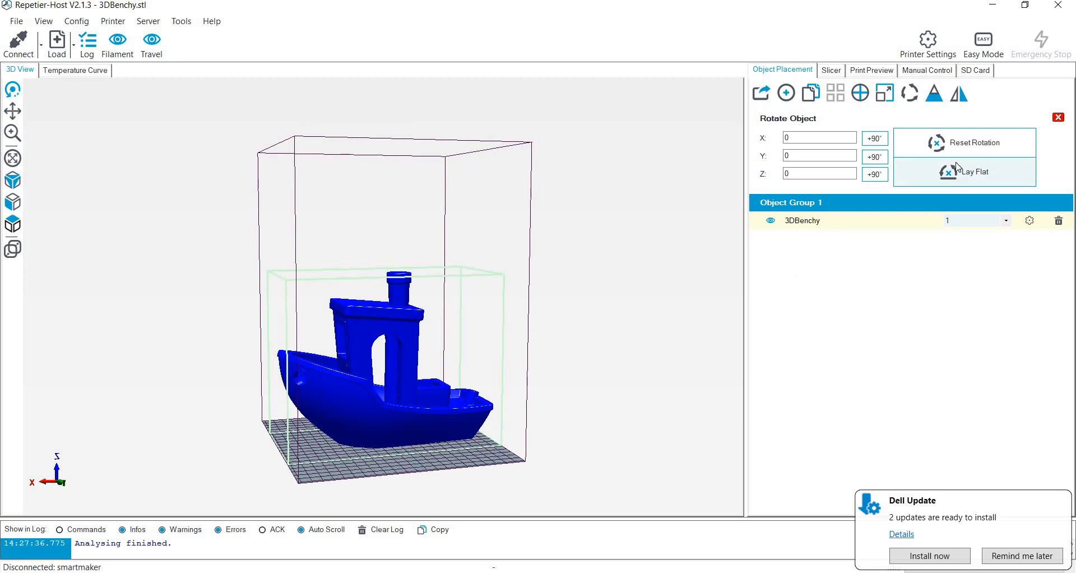
left_click(955, 184)
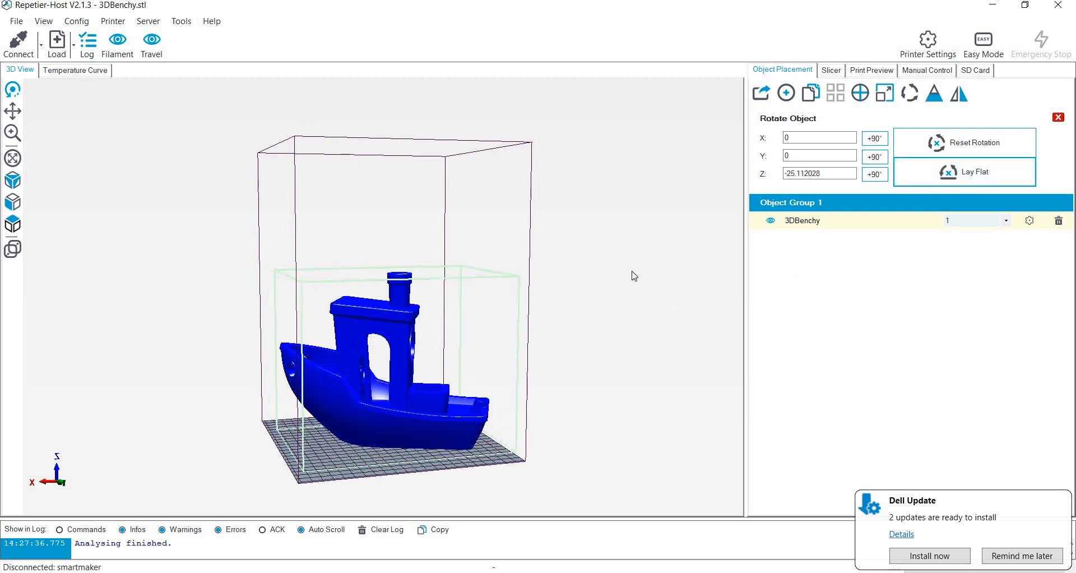
left_click_drag(634, 276, 735, 206)
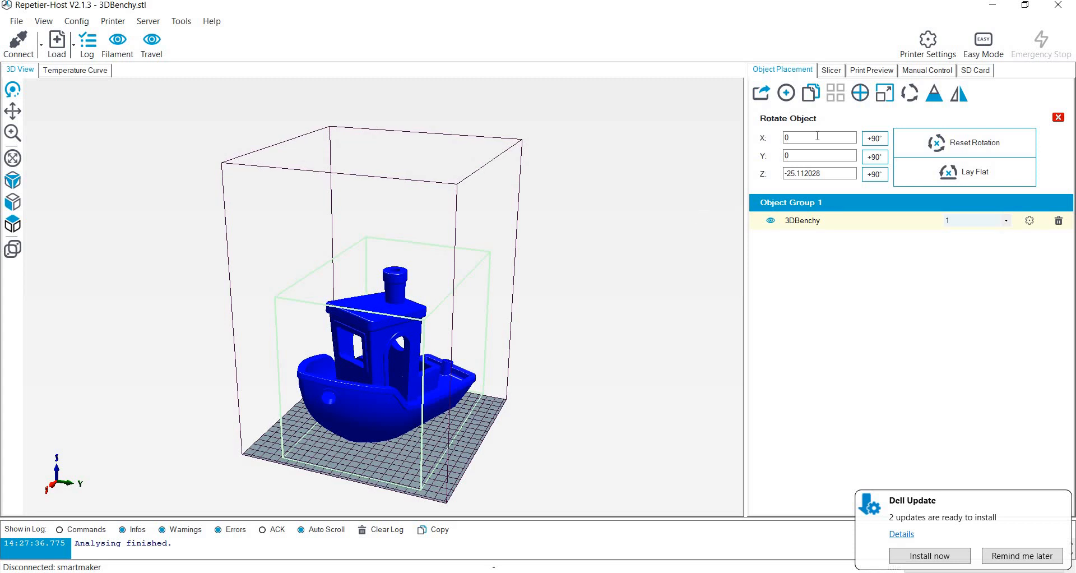
Set the 3DBenchy model's Z rotation to 0 and view the boat from the side.
left_click(811, 94)
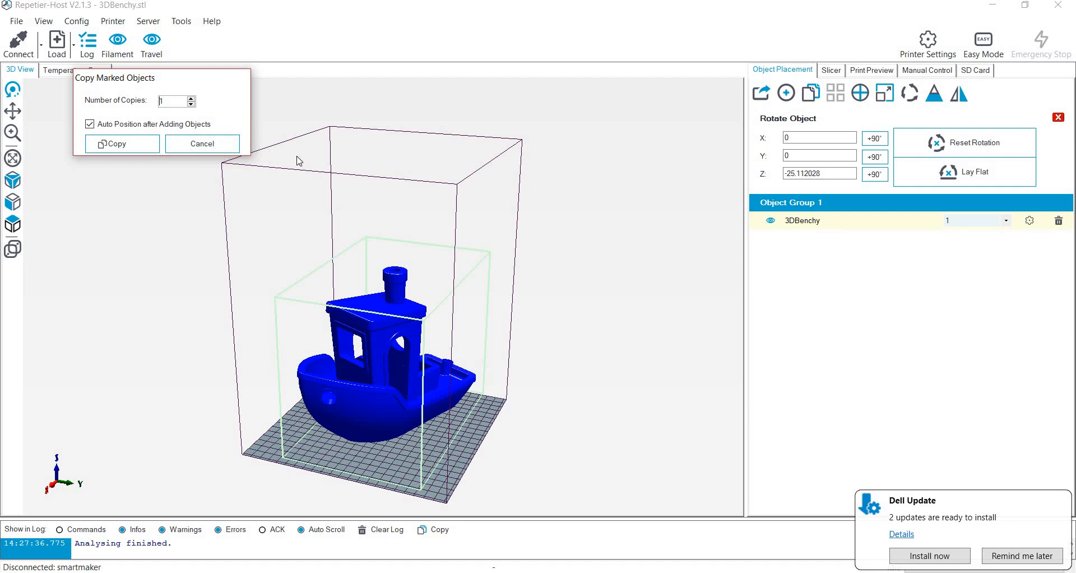
left_click(211, 143)
left_click_drag(428, 301, 633, 336)
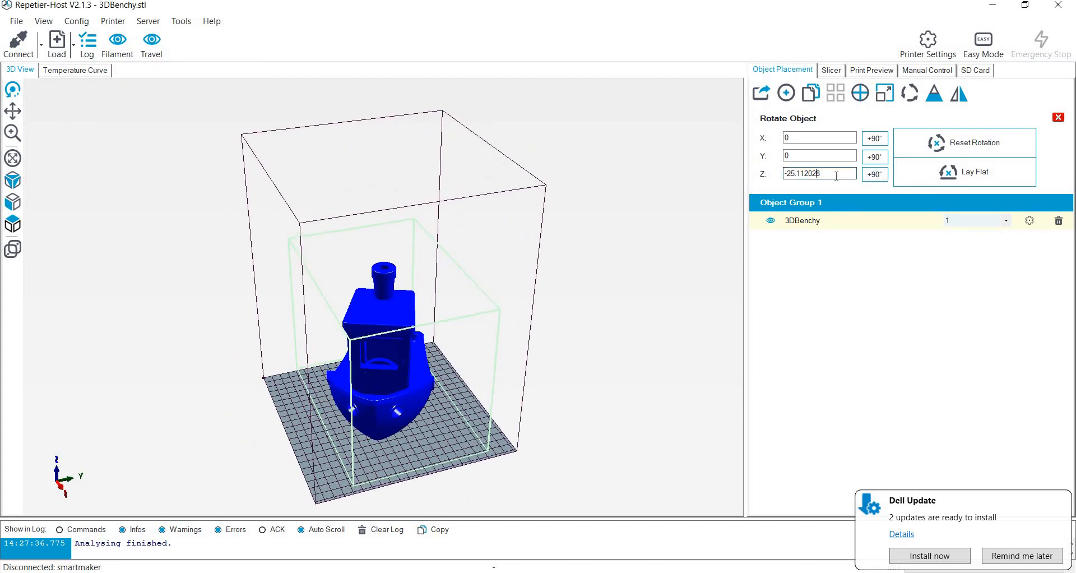
left_click_drag(817, 174, 720, 176)
type("0")
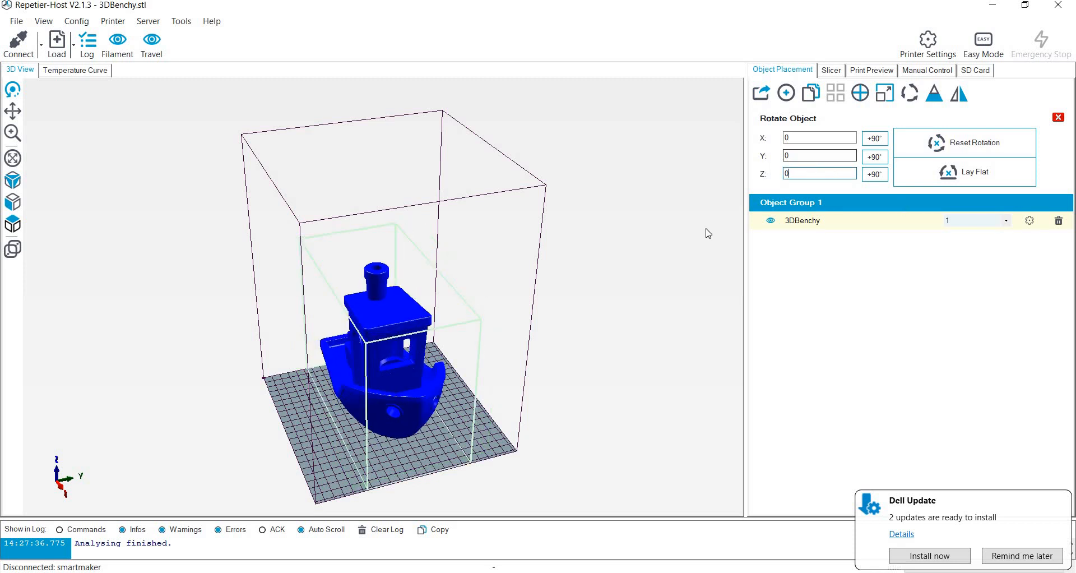
left_click_drag(595, 204, 720, 121)
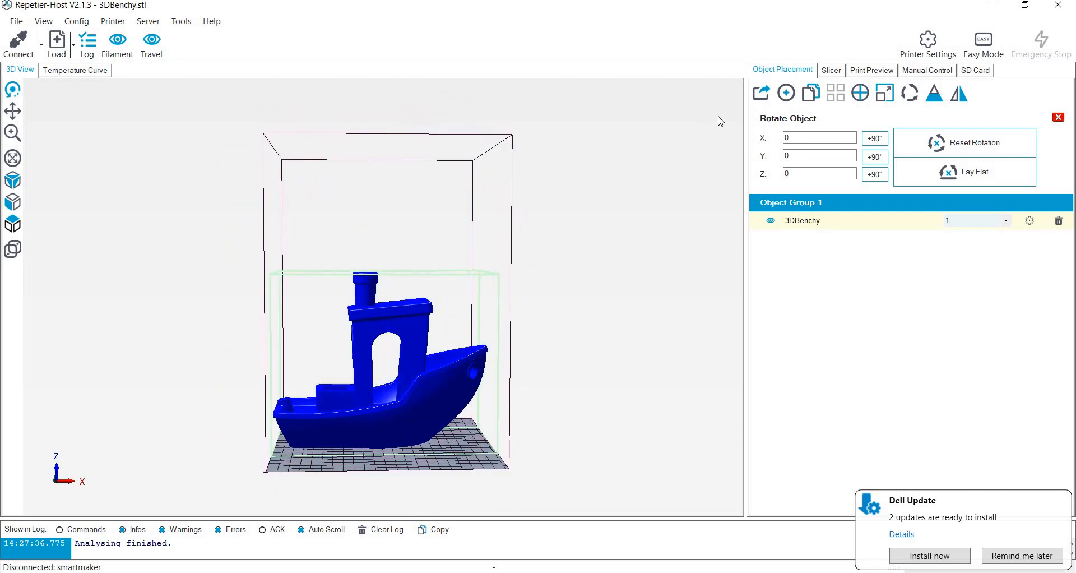
Try to make three copies of the maximum-scaled 3DBenchy model with auto positioning after adding objects.
left_click(811, 94)
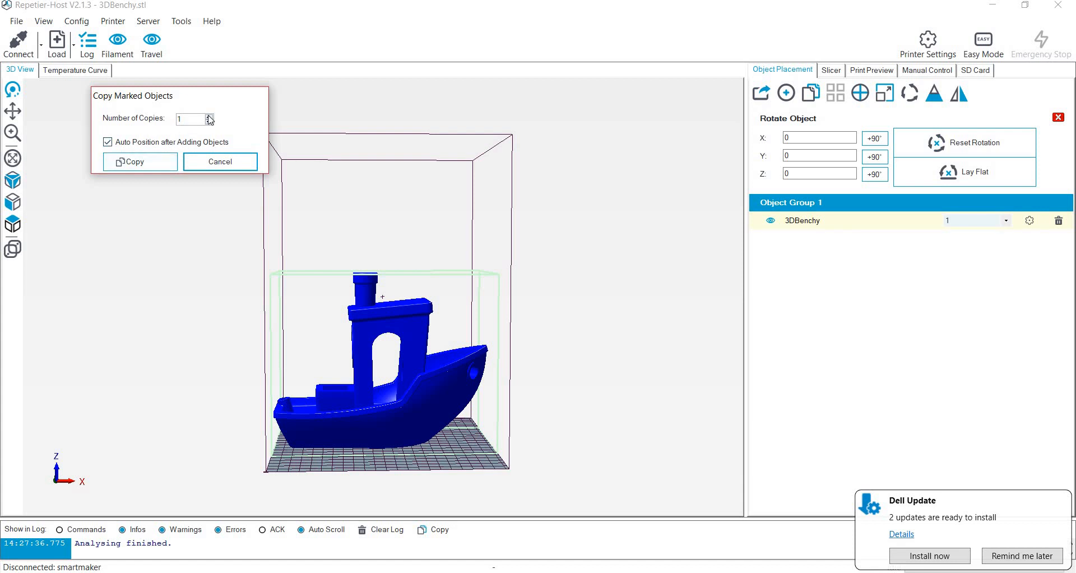
left_click(186, 118)
left_click(133, 161)
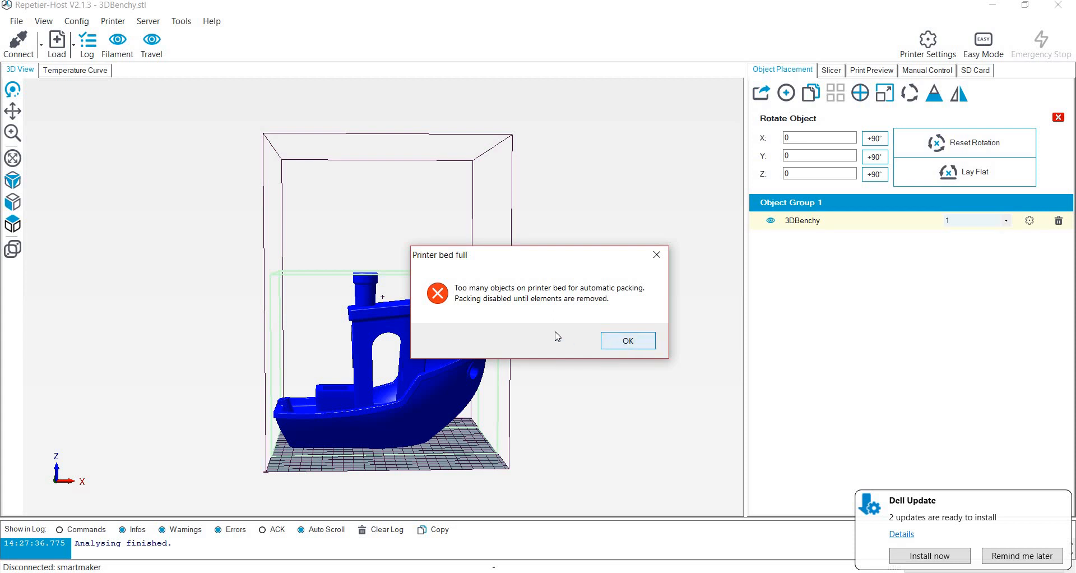
left_click(628, 341)
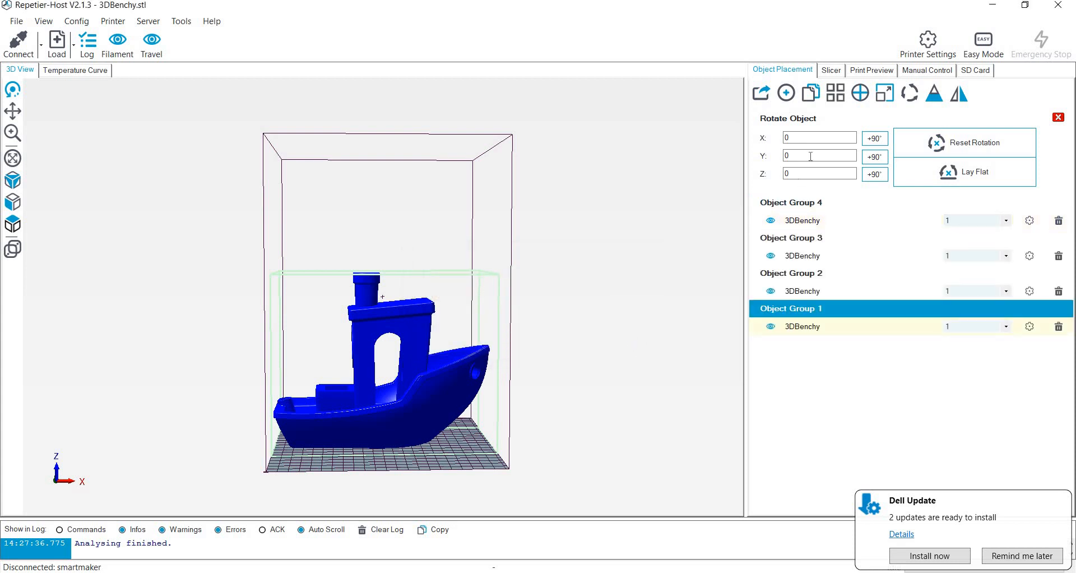
Set the uniform scale of the boat in Object Group 1 to 1.
left_click(885, 93)
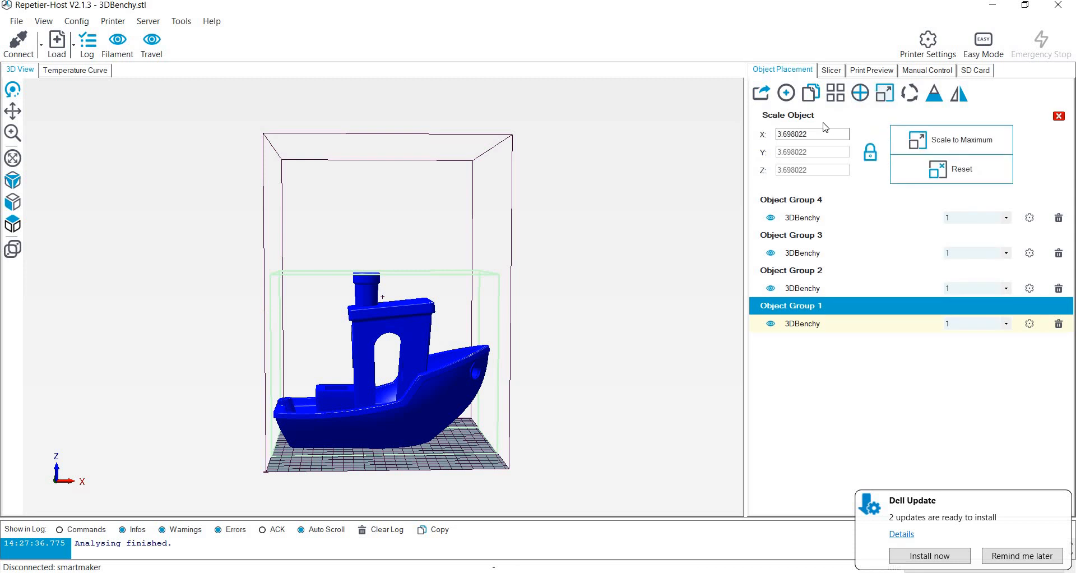
key("ctrl+a")
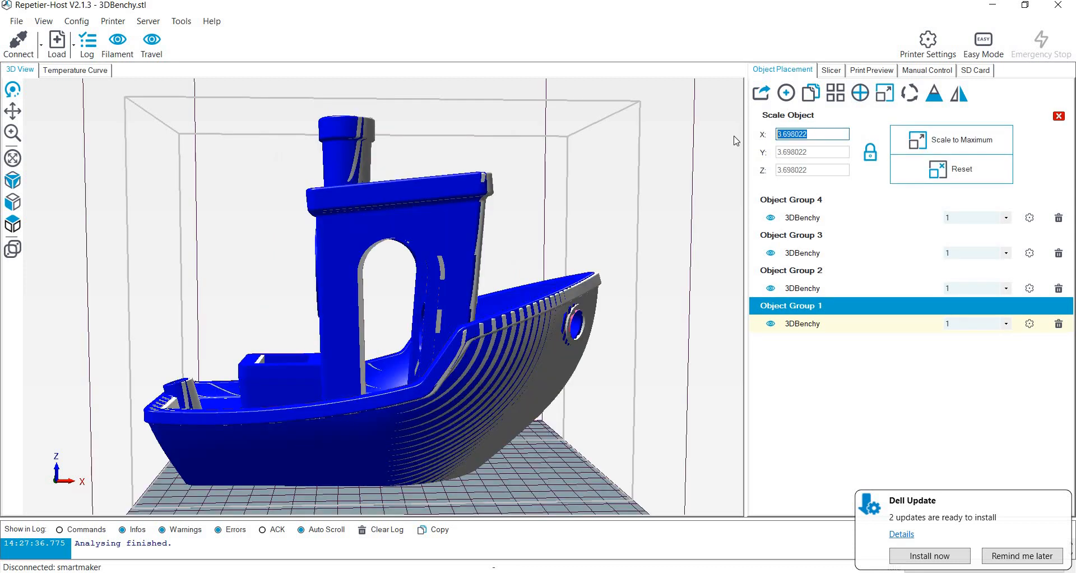
type("1")
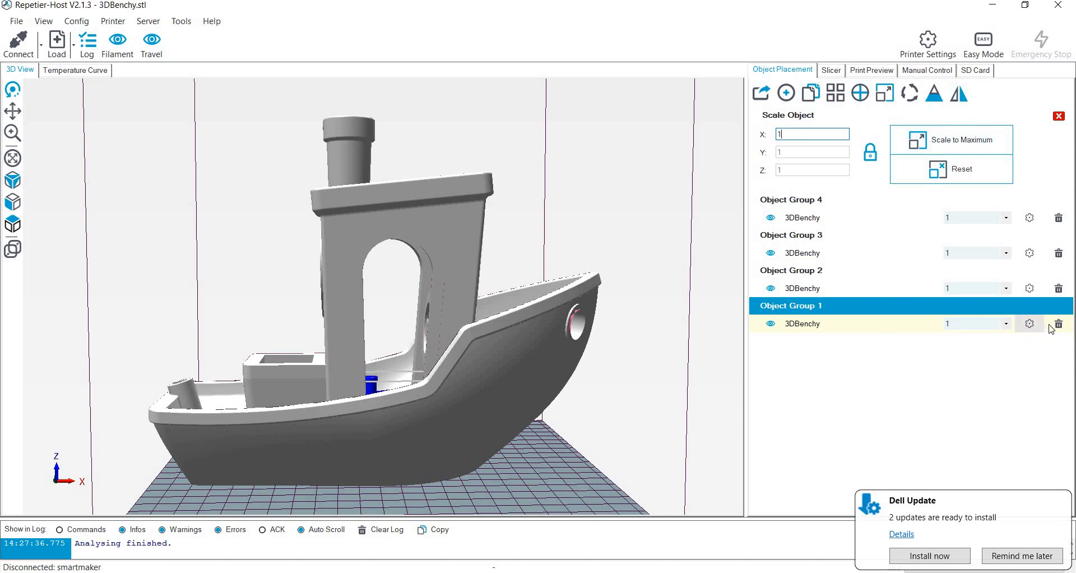
Delete the boats in Object Groups 1, 2 and 3, keeping only the one in Object Group 4.
left_click(1058, 323)
left_click(1059, 204)
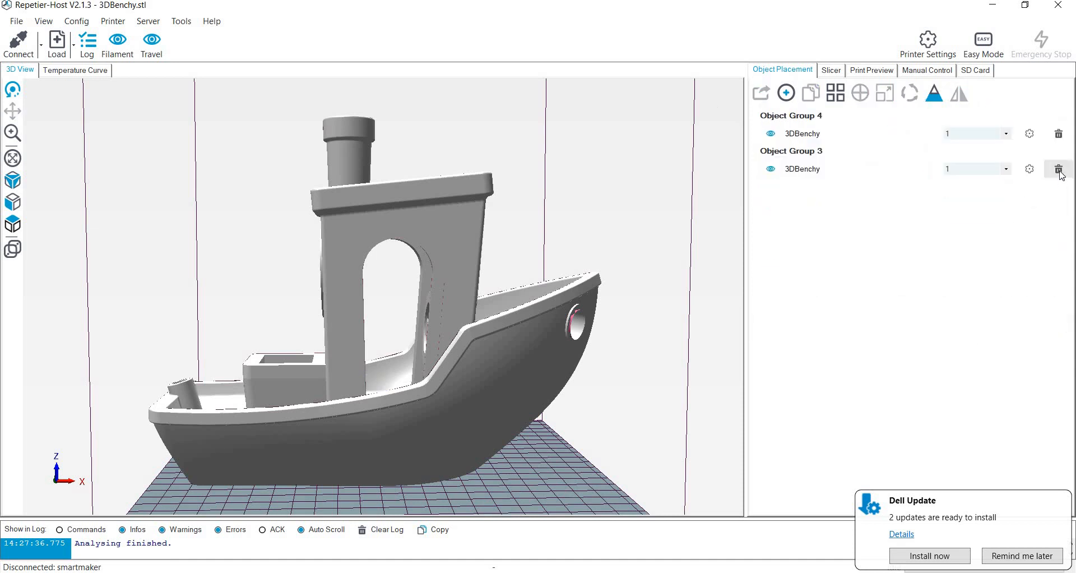
left_click(1058, 168)
scroll(587, 254, "down", 4)
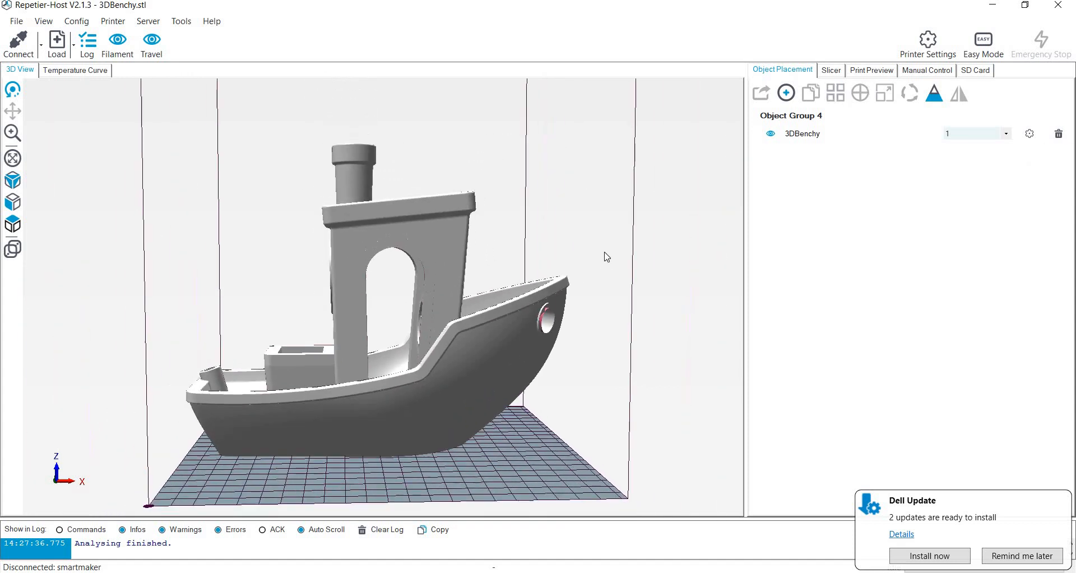
left_click_drag(381, 246, 361, 238)
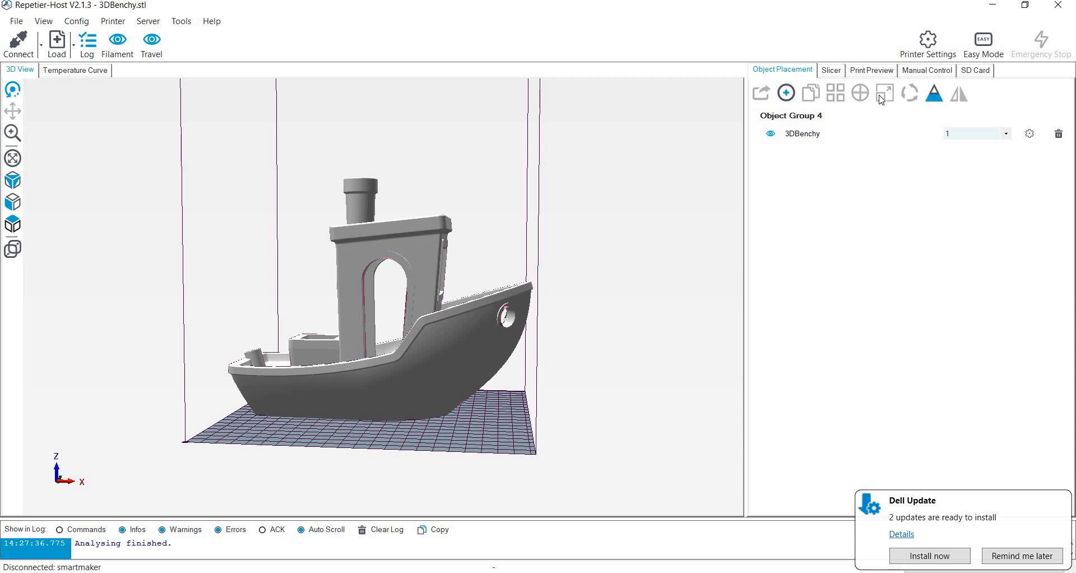
Set the uniform scale of the remaining 3DBenchy model in Object Group 4 to 1.
left_click(787, 93)
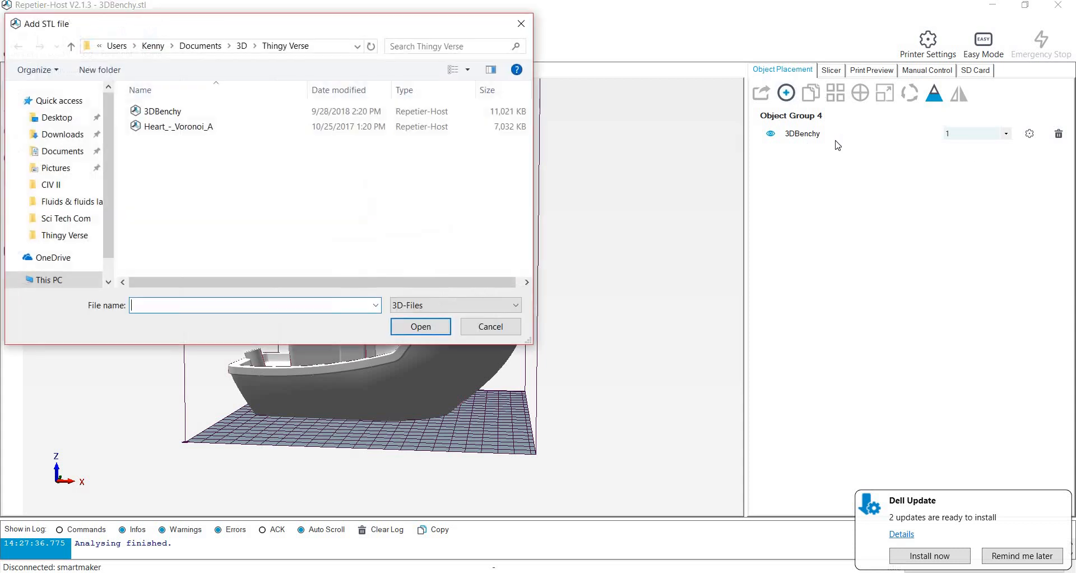
left_click(494, 328)
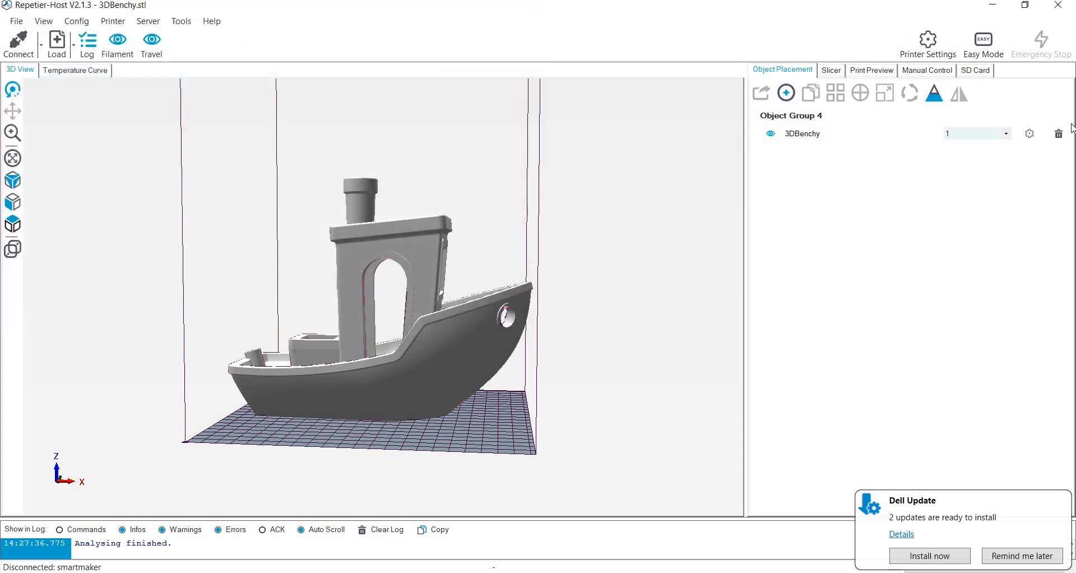
left_click(802, 135)
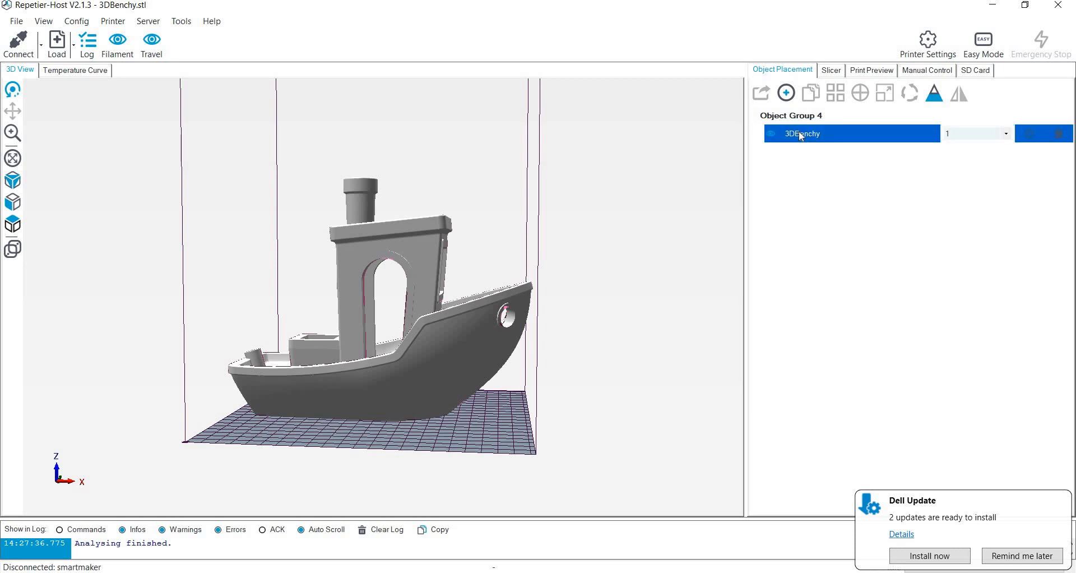
left_click(845, 114)
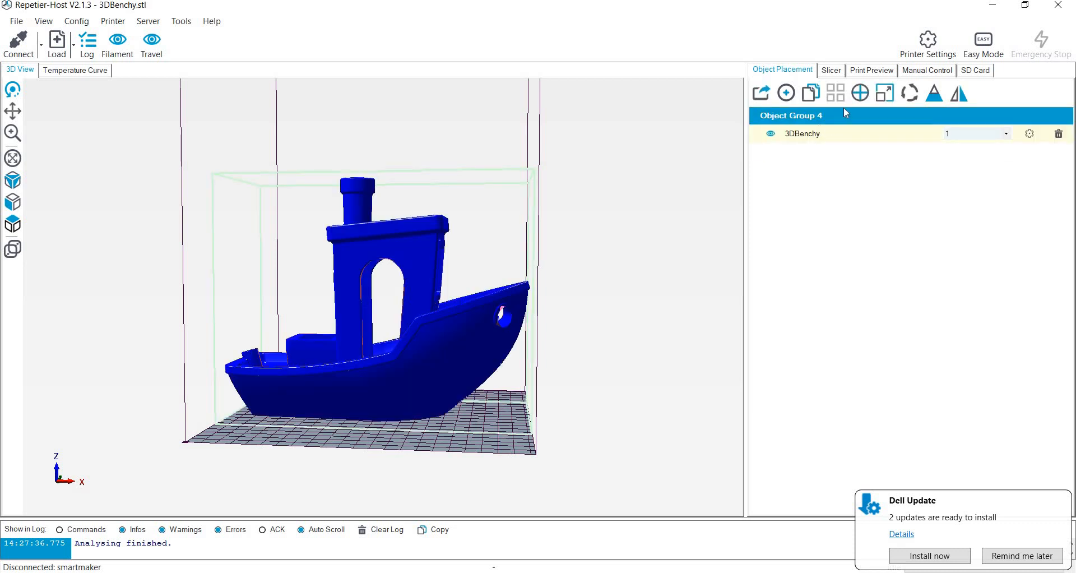
left_click(890, 94)
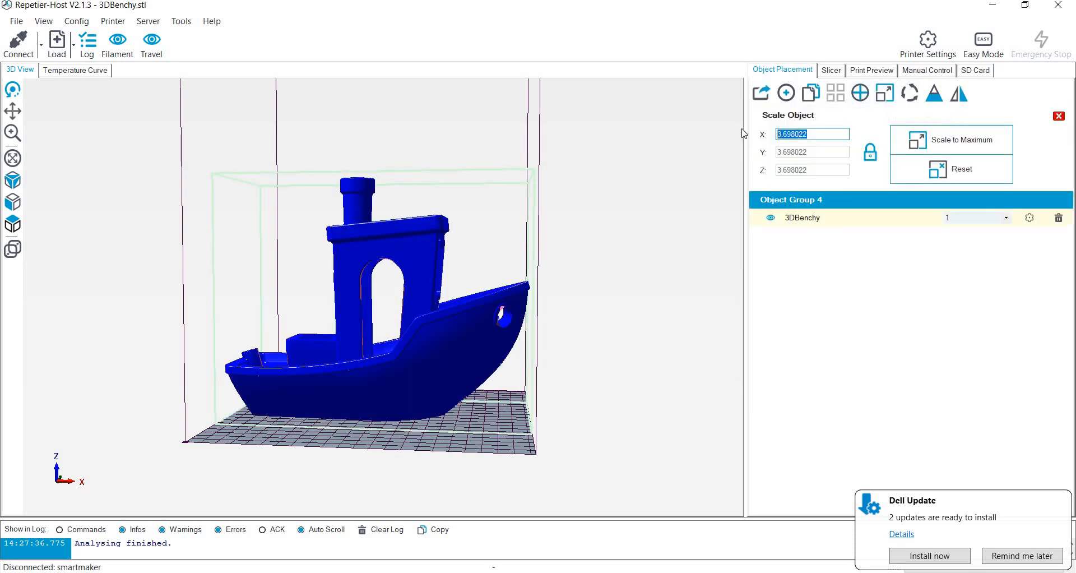
type("1")
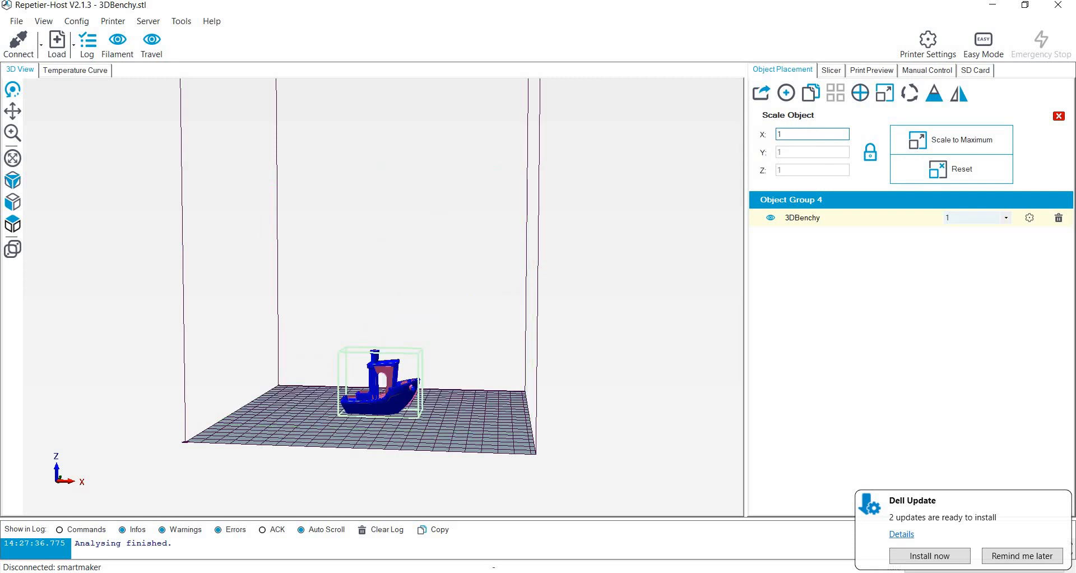
Make three auto-positioned copies of the scaled-down 3DBenchy model.
left_click(812, 94)
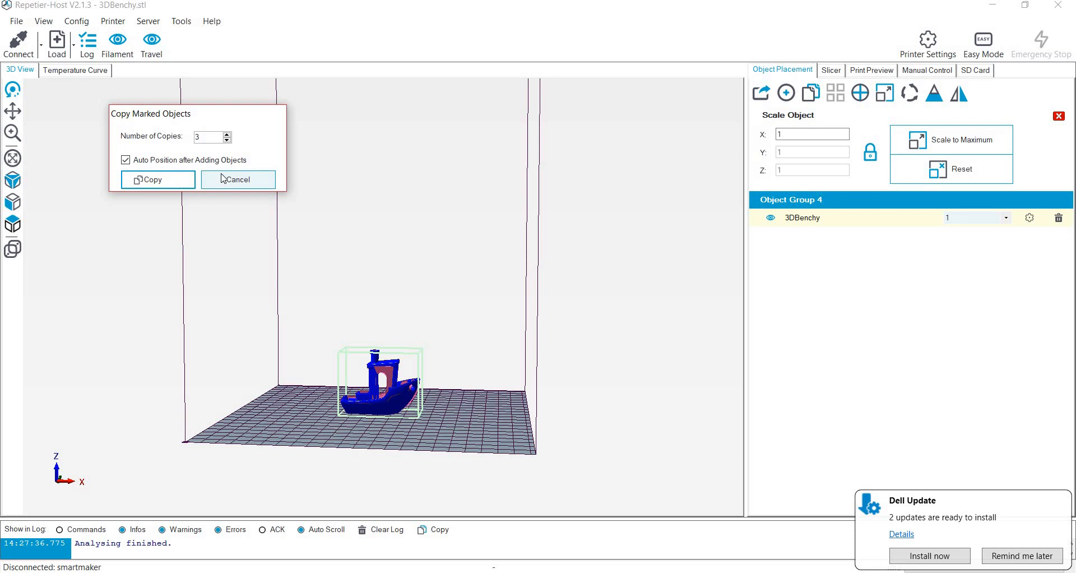
double_click(199, 136)
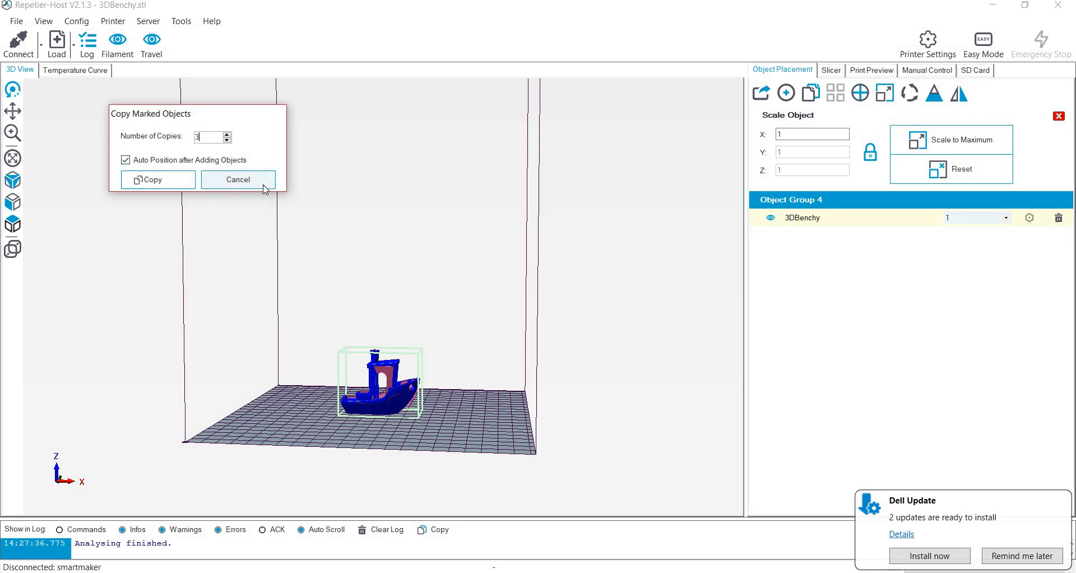
left_click(178, 180)
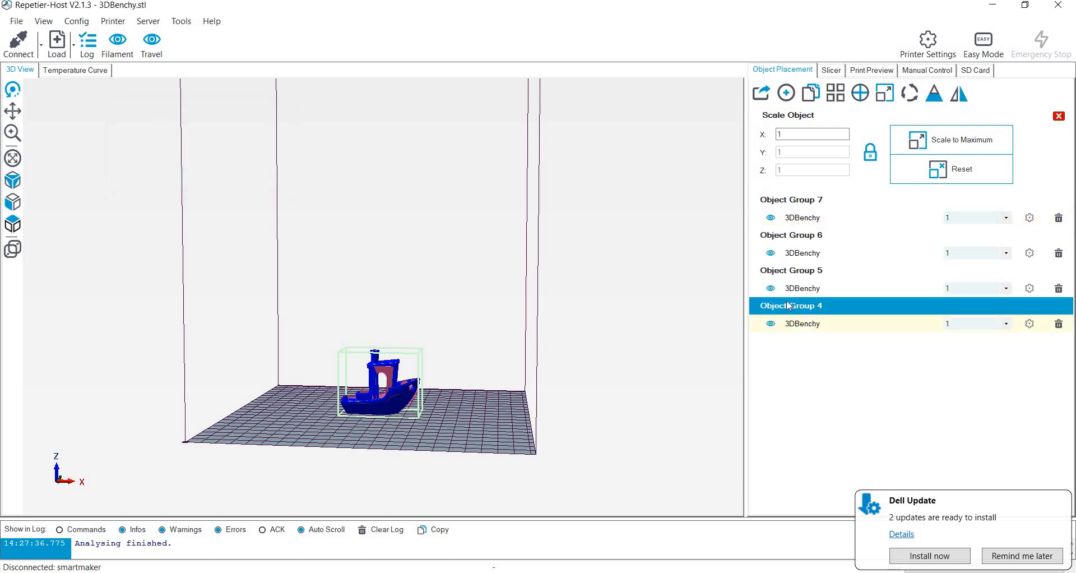
Select the boat in Object Group 5 and examine the copies on the print bed from different angles and distances.
left_click(793, 290)
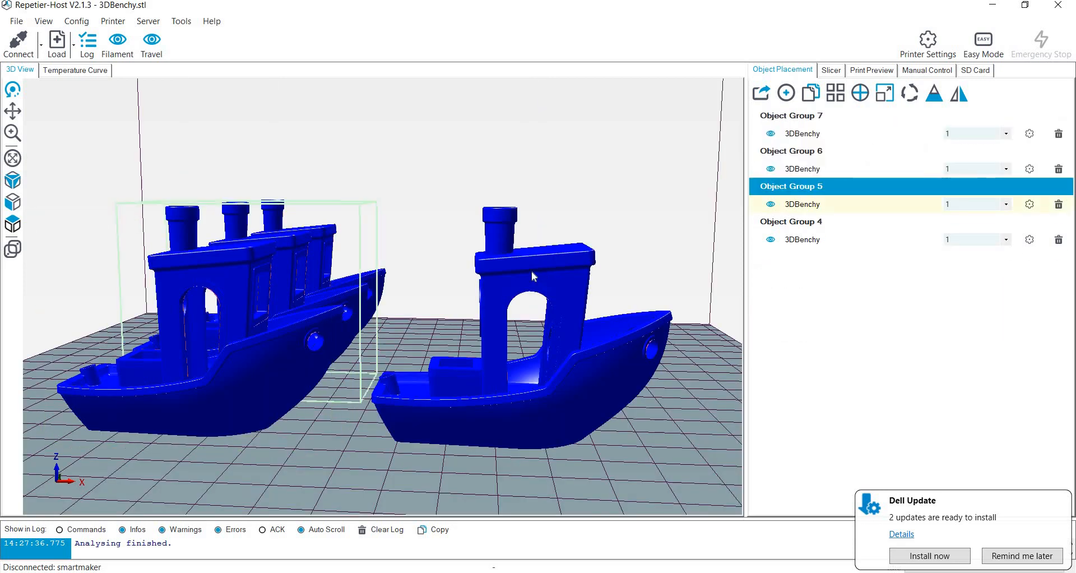
scroll(530, 272, "down", 8)
left_click_drag(436, 355, 521, 314)
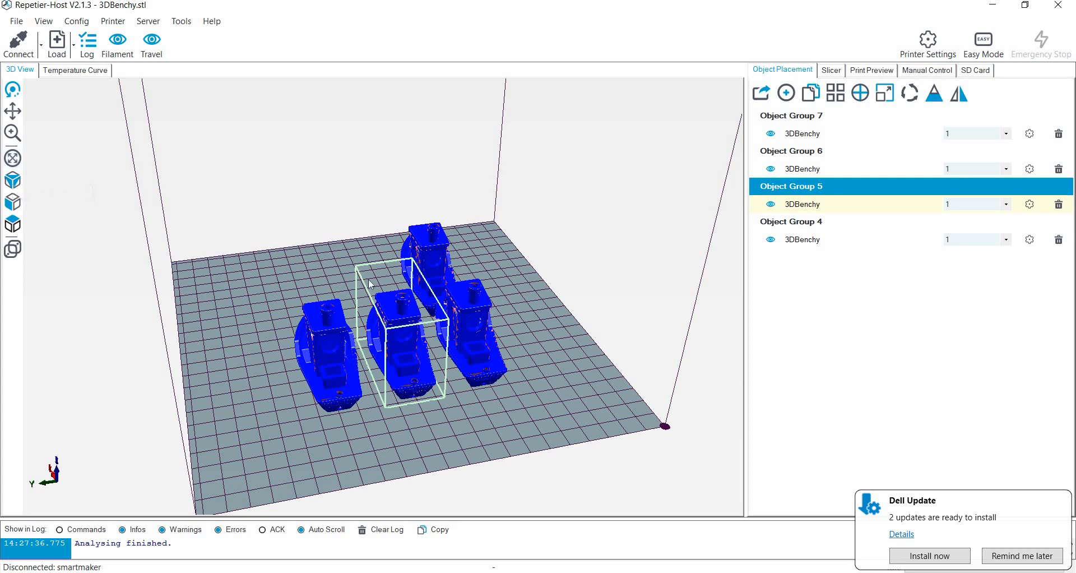
scroll(373, 286, "down", 2)
scroll(340, 303, "up", 4)
scroll(415, 297, "up", 6)
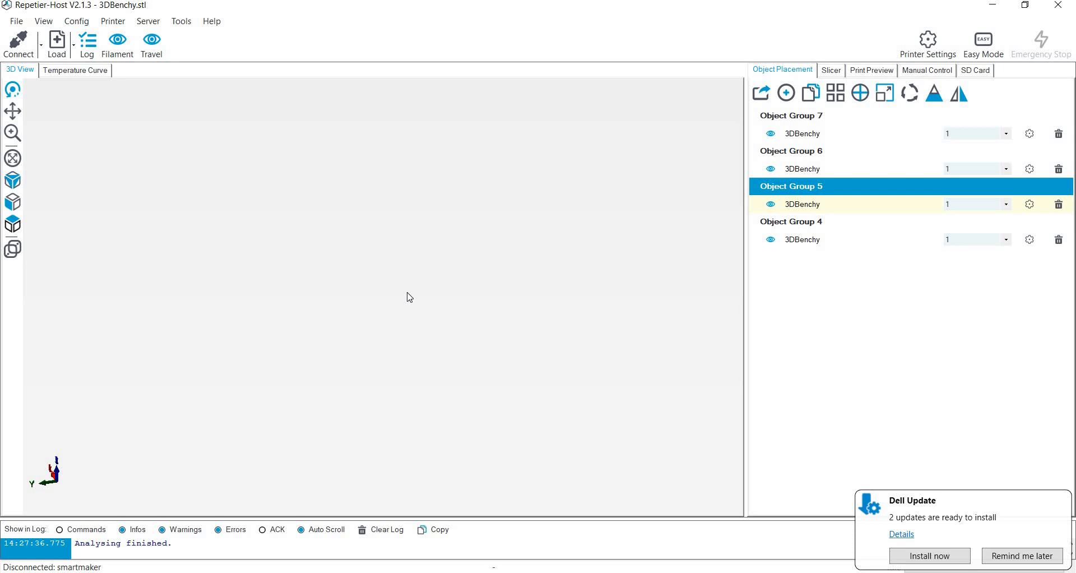
scroll(406, 292, "down", 3)
scroll(407, 292, "up", 3)
scroll(449, 274, "down", 2)
left_click_drag(326, 247, 59, 160)
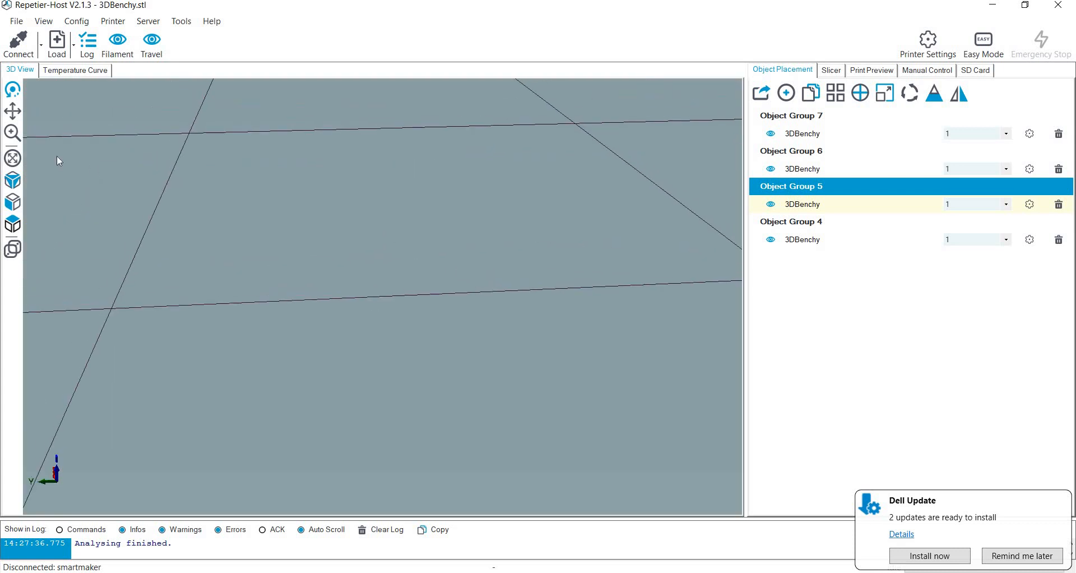
Zoom the objects to fit, select the boat in Object Group 4 and examine the arrangement of boats from above.
left_click(12, 158)
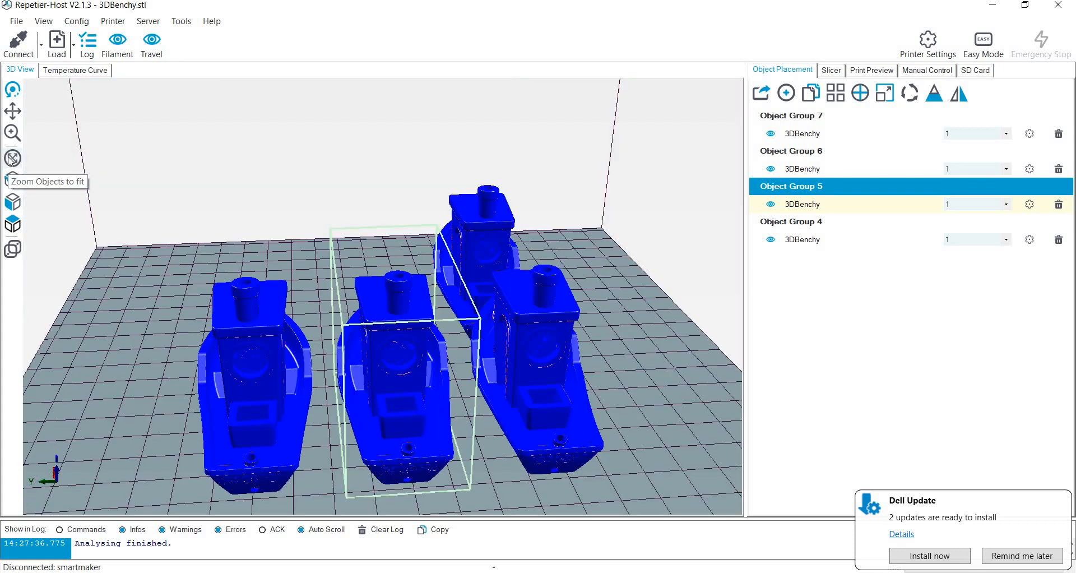
scroll(485, 367, "down", 8)
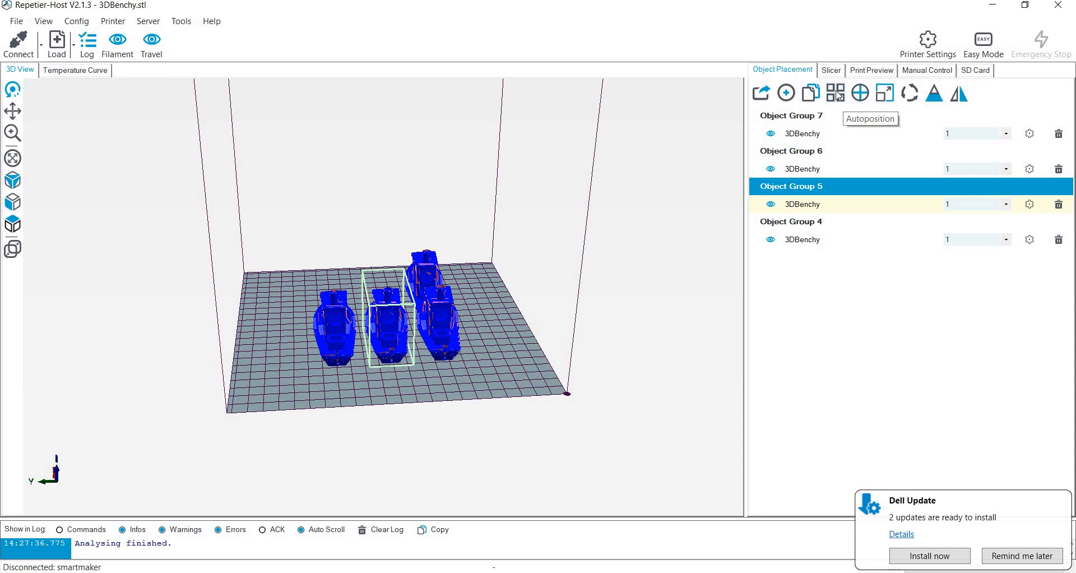
left_click_drag(391, 314, 474, 389)
left_click(827, 241)
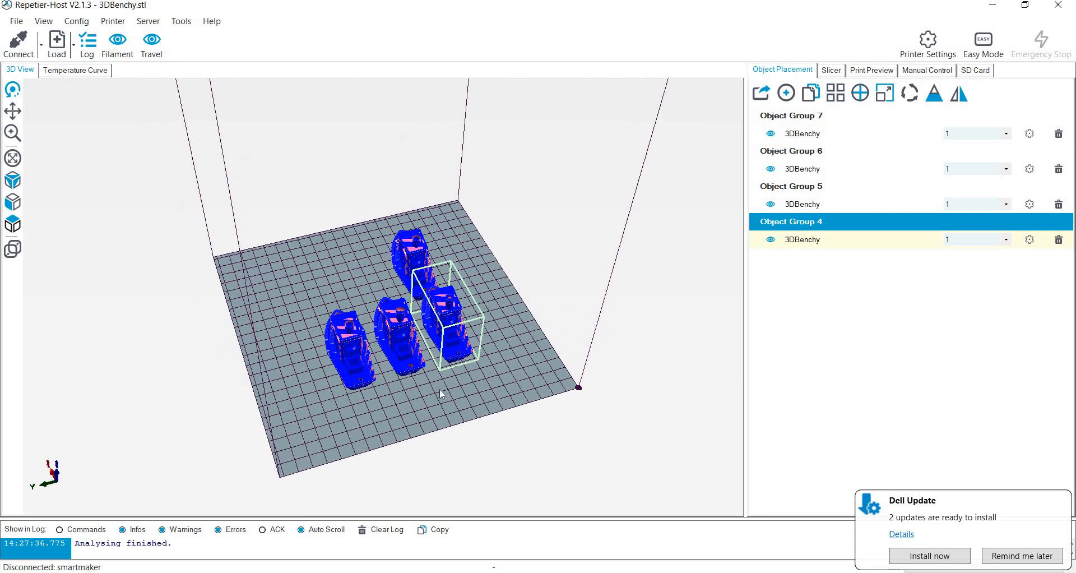
left_click_drag(442, 394, 389, 309)
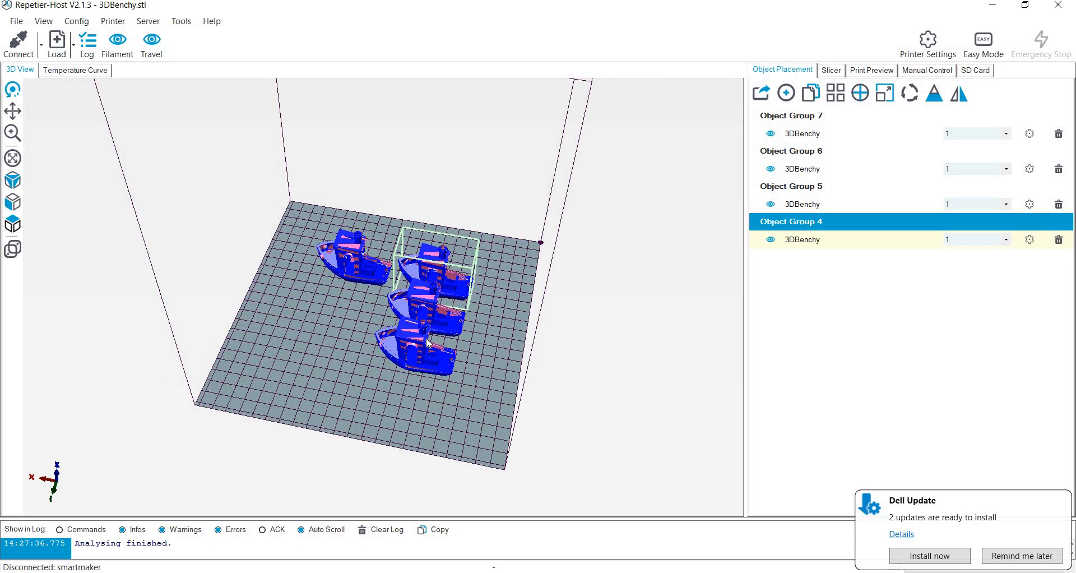
Center the Object Group 4 boat on the print bed, and autoposition all the boats to separate them again.
left_click(862, 92)
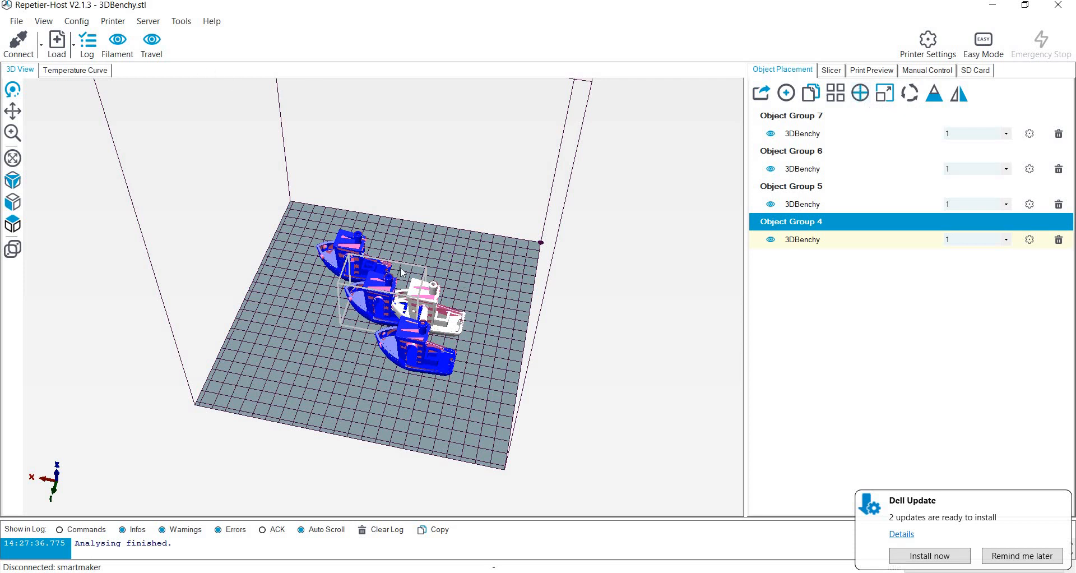
left_click_drag(488, 187, 443, 241)
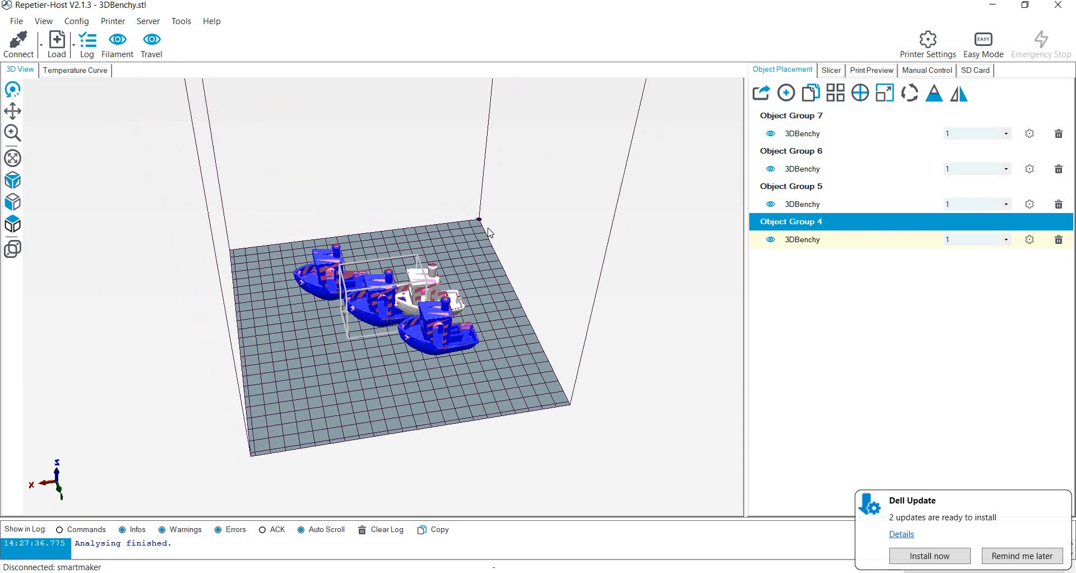
left_click(837, 100)
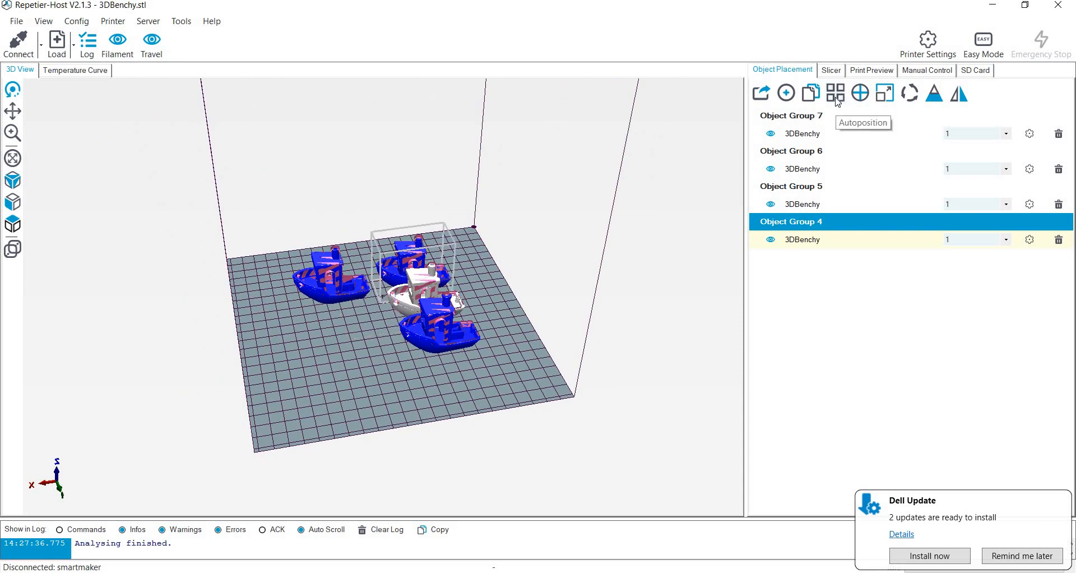
left_click_drag(600, 343, 861, 107)
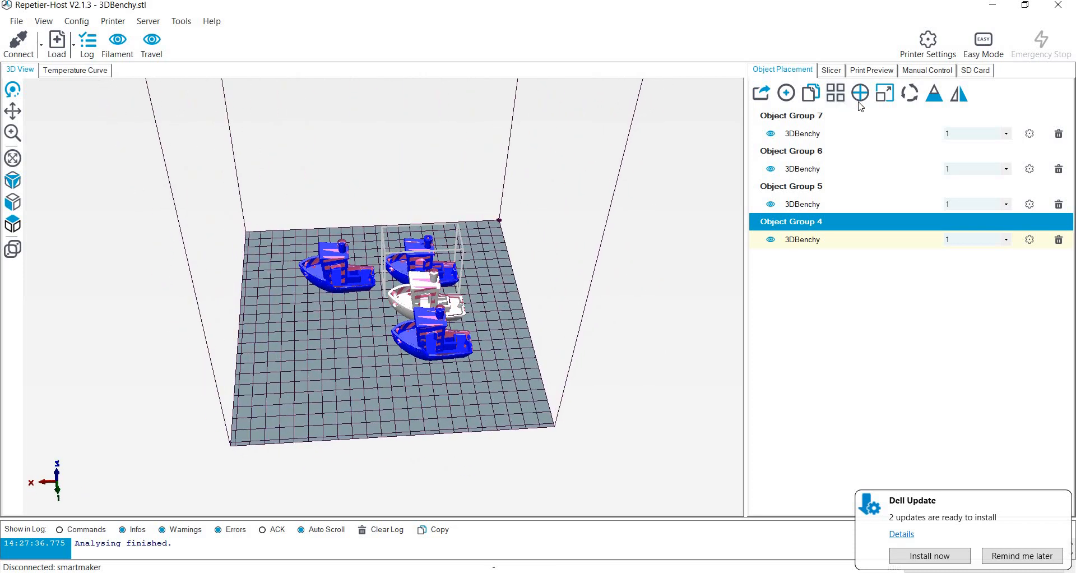
Turn on the cross-section view and examine the cut hull of one boat up close from the side.
left_click(932, 94)
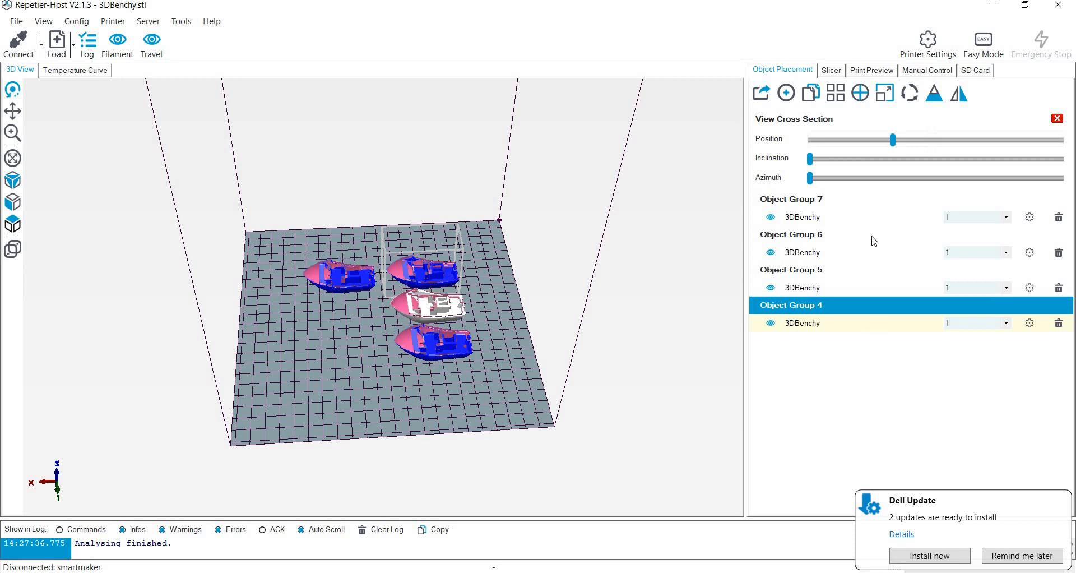
left_click_drag(567, 192, 444, 331)
scroll(444, 331, "up", 10)
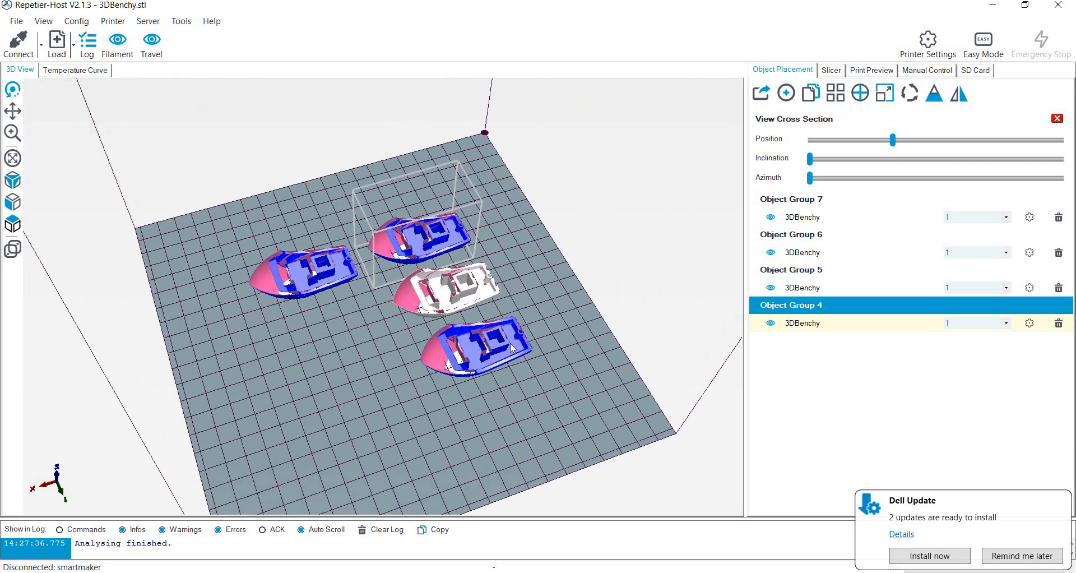
scroll(573, 267, "up", 5)
left_click_drag(560, 308, 734, 188)
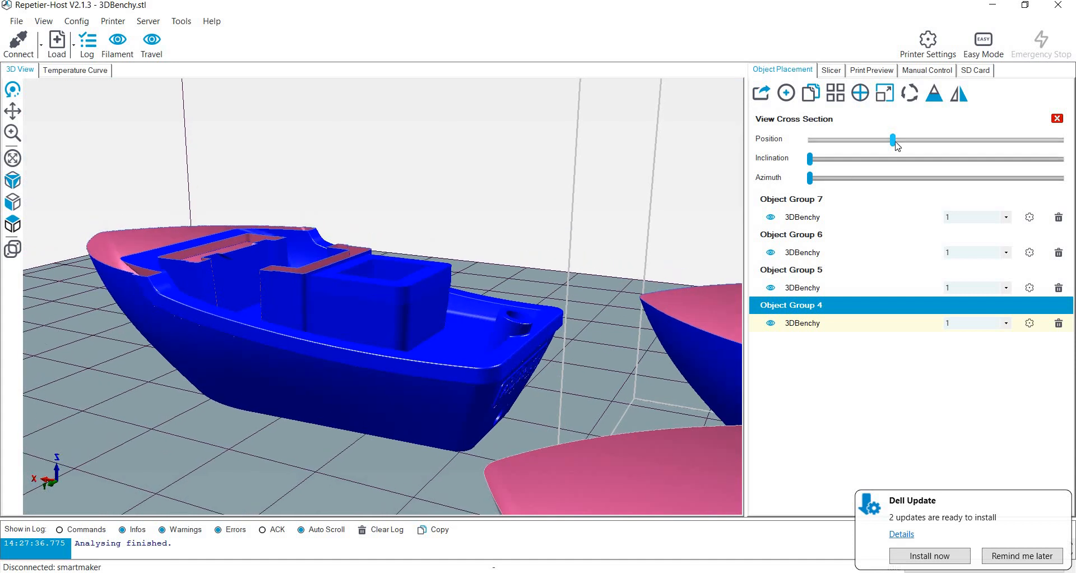
Lower the cross-section position into the hull, and raise it to about two thirds of its range to cut through the cabins.
left_click(831, 141)
left_click_drag(831, 142, 810, 161)
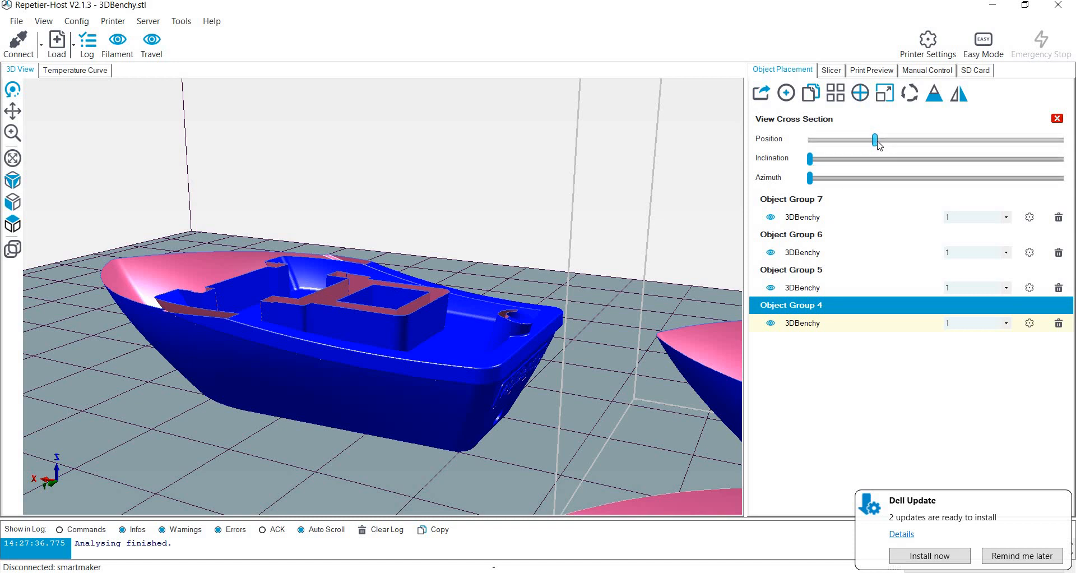
left_click_drag(876, 141, 986, 136)
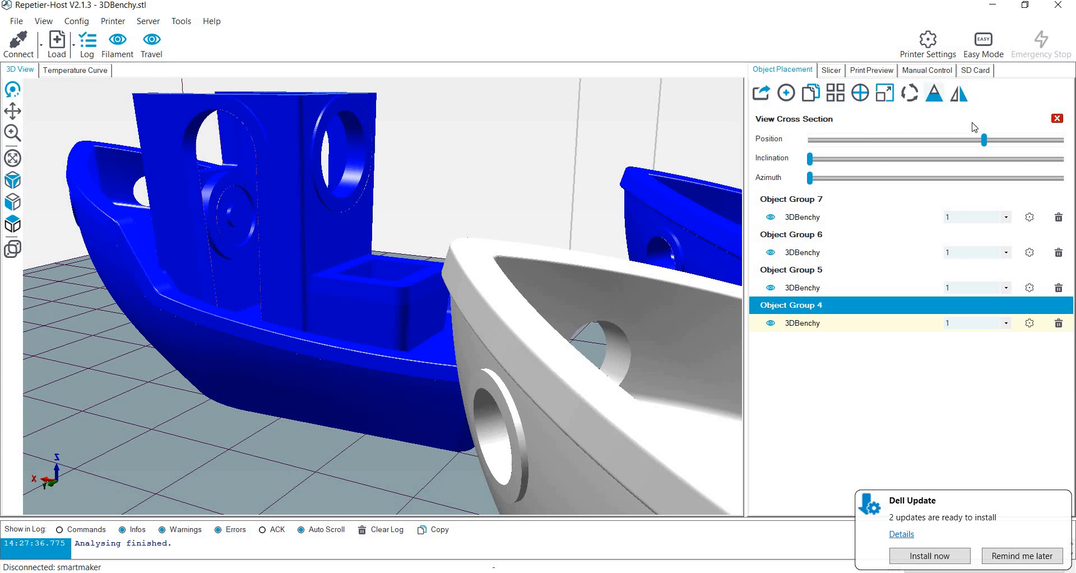
Fit the objects in view, postpone the Dell updates and examine the sectioned boats across the whole print bed.
left_click(12, 159)
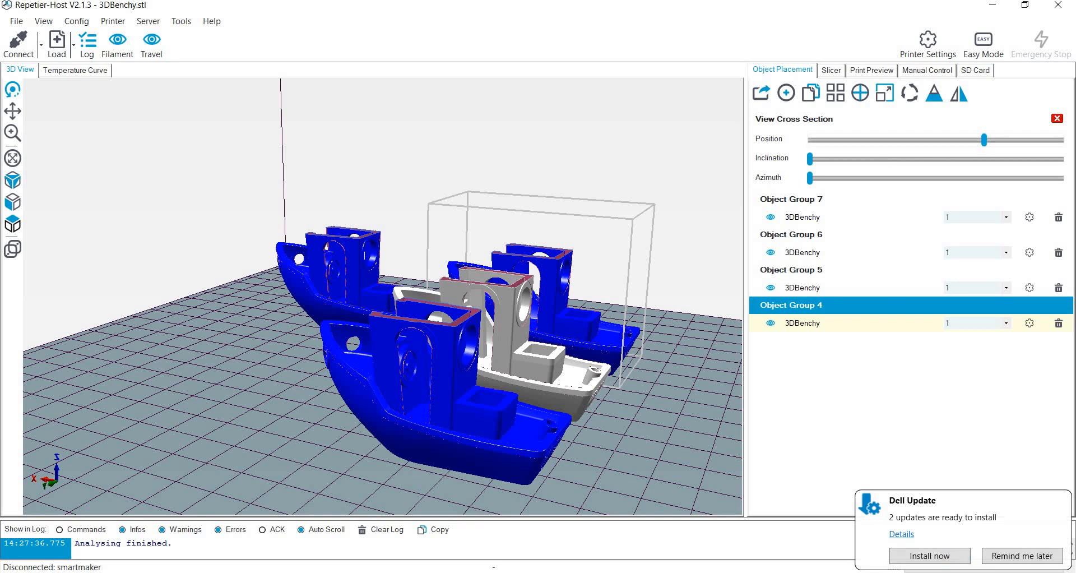
left_click(1015, 556)
scroll(614, 343, "down", 5)
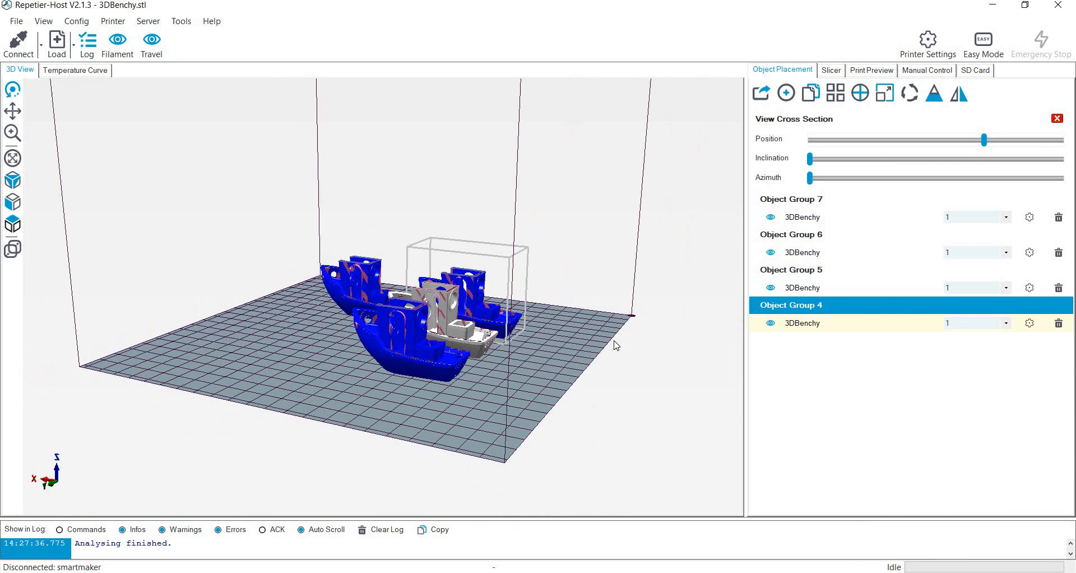
scroll(973, 185, "down", 1)
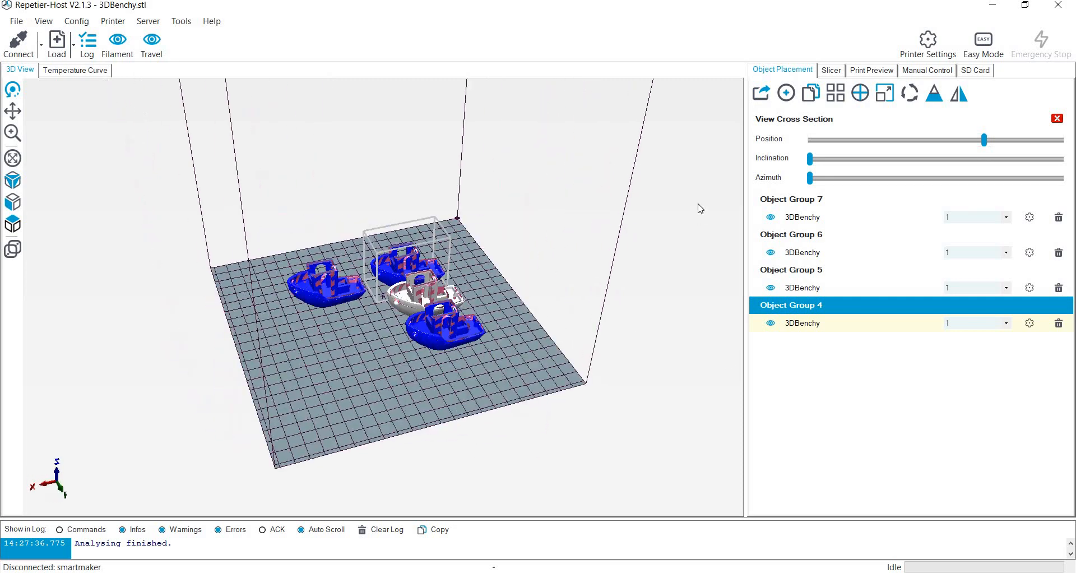